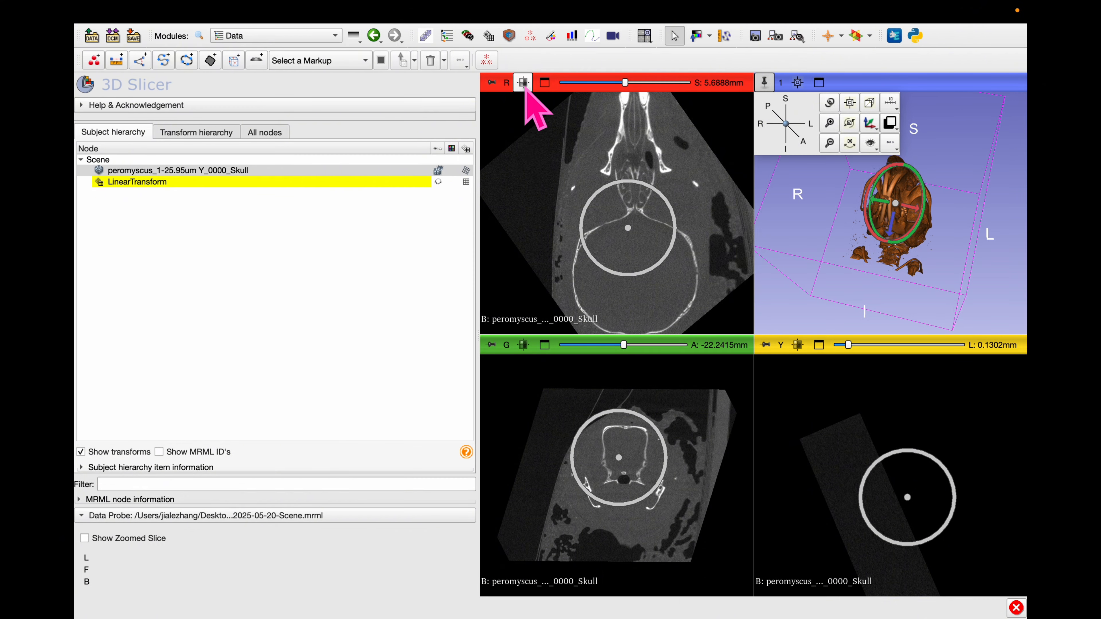
- Fit the axial and sagittal slice views to the skull volume and enable interaction on the slice intersection lines
{"action": "left_click", "coordinate": [524, 83]}
{"action": "left_click", "coordinate": [797, 345]}
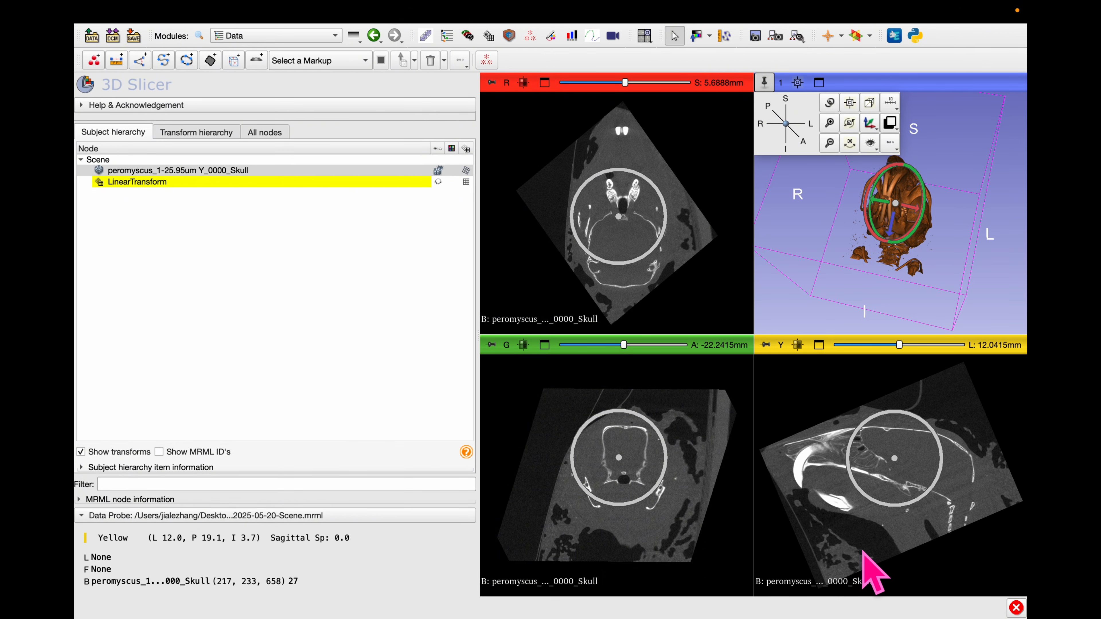
{"action": "left_click", "coordinate": [868, 35]}
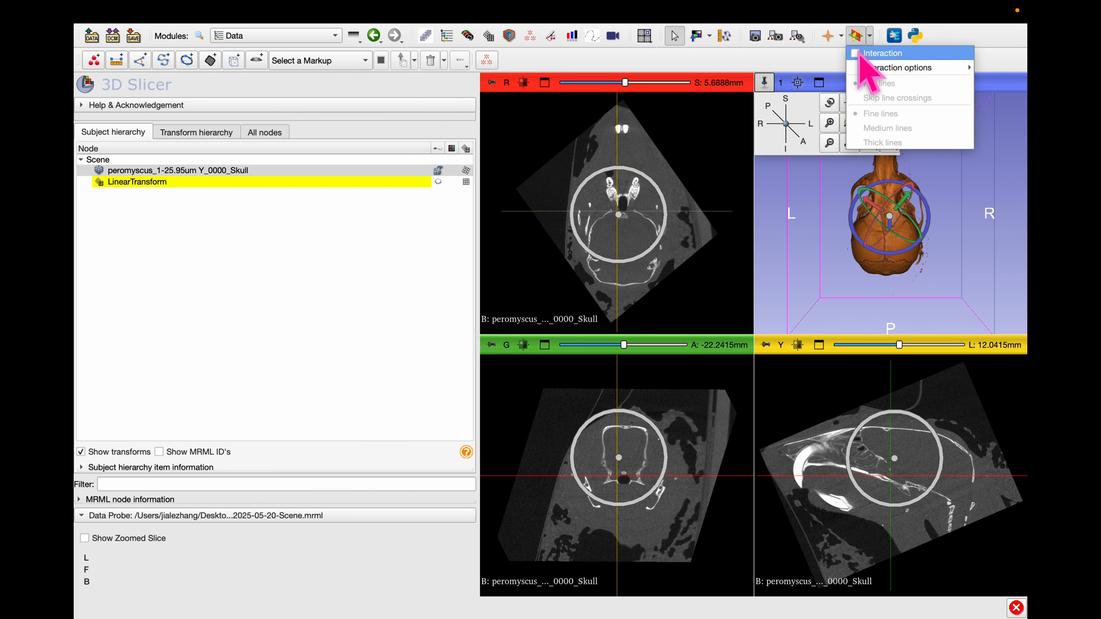
{"action": "left_click", "coordinate": [884, 49]}
- Check the skull's alignment by moving the sagittal slice to about L 12.95 mm, coronal to A -29.13 mm and axial to S 5.84 mm
{"action": "left_click_drag", "start_coordinate": [621, 138], "coordinate": [624, 135]}
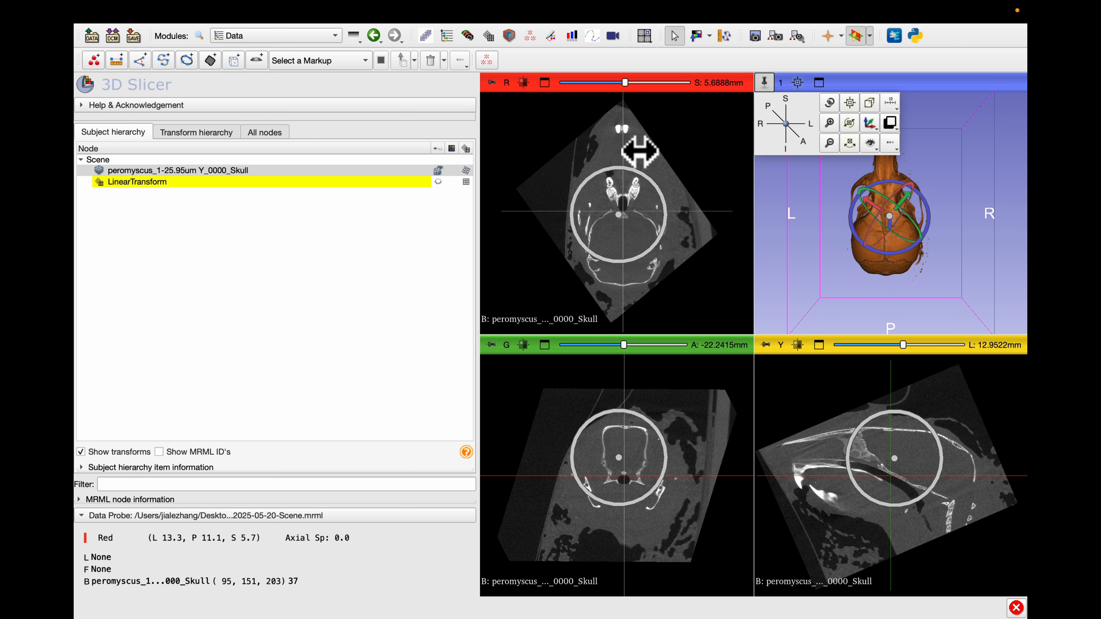
{"action": "left_click_drag", "start_coordinate": [623, 344], "coordinate": [600, 345]}
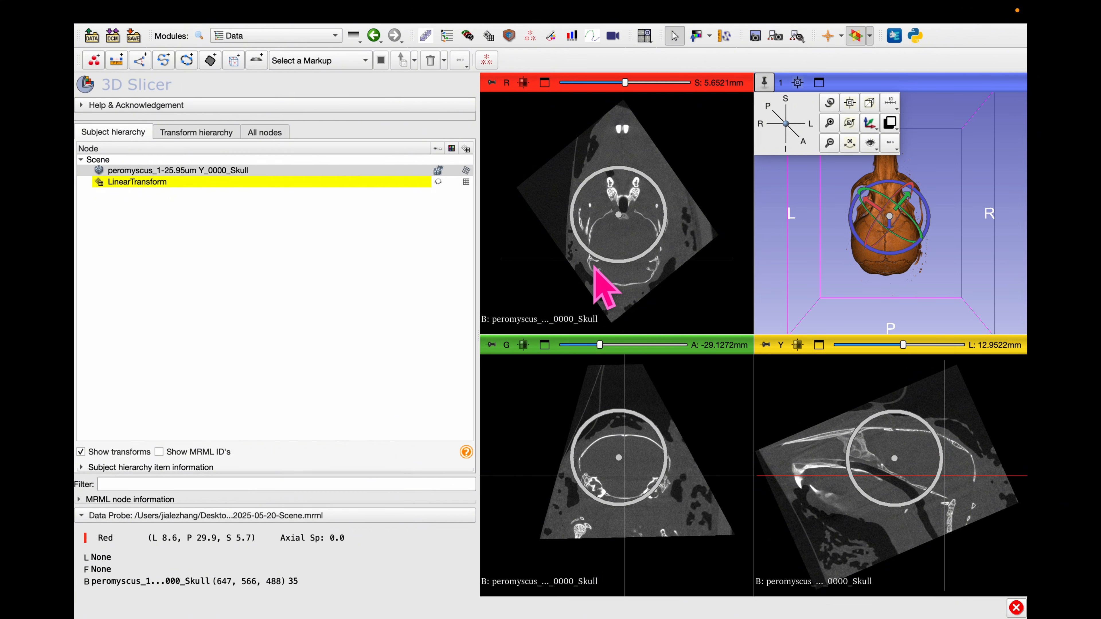
{"action": "mouse_move", "coordinate": [624, 82]}
{"action": "left_mouse_down"}
{"action": "mouse_move", "coordinate": [604, 82]}
{"action": "mouse_move", "coordinate": [621, 82]}
{"action": "left_mouse_up"}
- Turn off the linear transform's interaction handles and harden the transform on the peromyscus skull volume
{"action": "left_click", "coordinate": [467, 171]}
{"action": "left_click", "coordinate": [477, 178]}
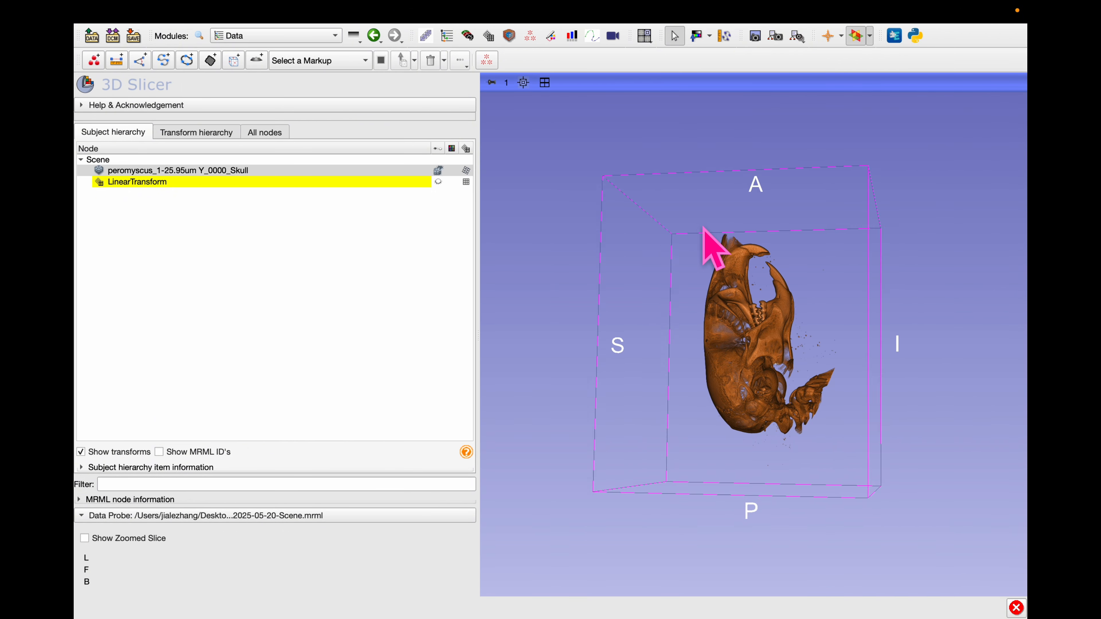
{"action": "left_click_drag", "start_coordinate": [700, 227], "coordinate": [483, 170]}
{"action": "left_click", "coordinate": [466, 170]}
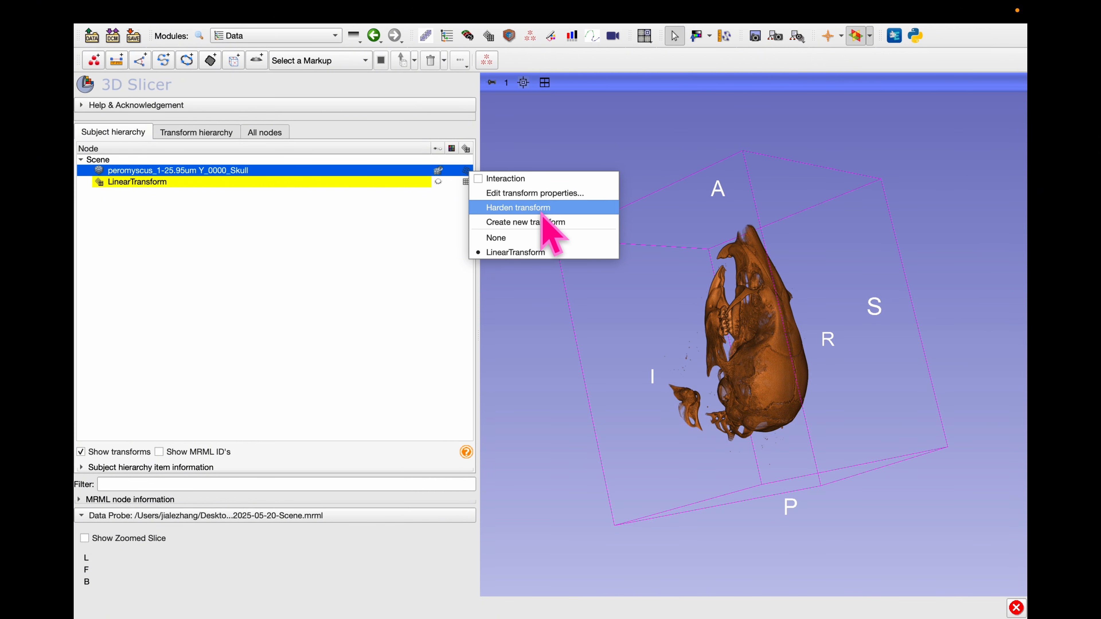
{"action": "left_click", "coordinate": [512, 208]}
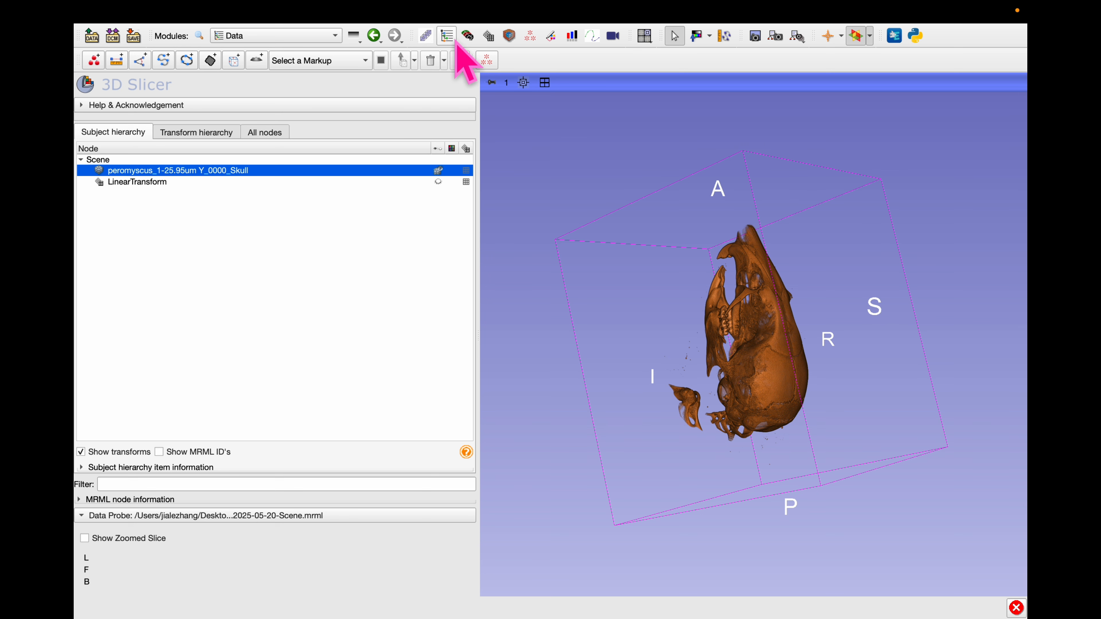
- Save the scene, the skull volume and LinearTransform.h5 in the Pero1Example folder, leaving out both volume property files
{"action": "left_click", "coordinate": [488, 37]}
{"action": "scroll", "coordinate": [368, 303], "scroll_direction": "down", "scroll_amount": 3}
{"action": "left_click", "coordinate": [315, 344]}
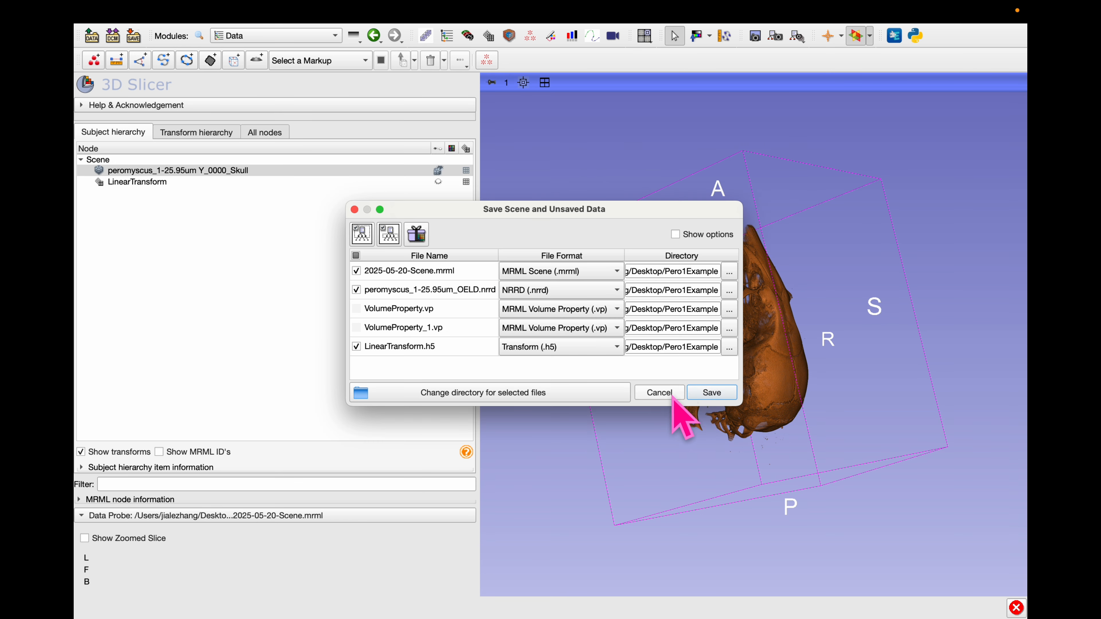
{"action": "left_click", "coordinate": [710, 392]}
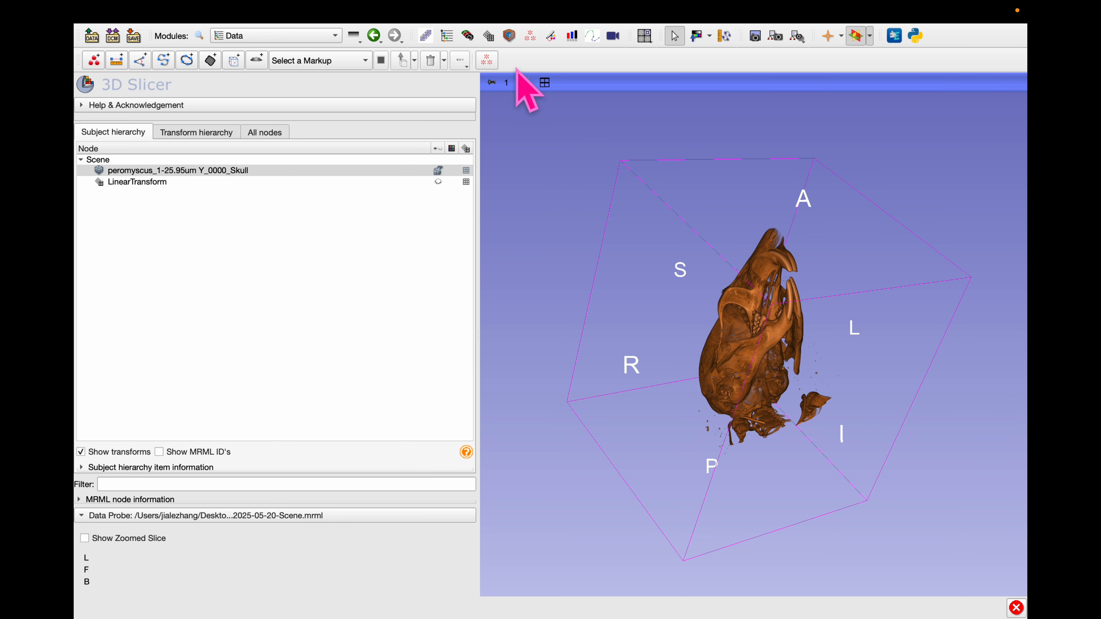
- Draw a measurement line about 22.27 mm long from the front of the upper jaw to the back of the skull
{"action": "left_click", "coordinate": [487, 61]}
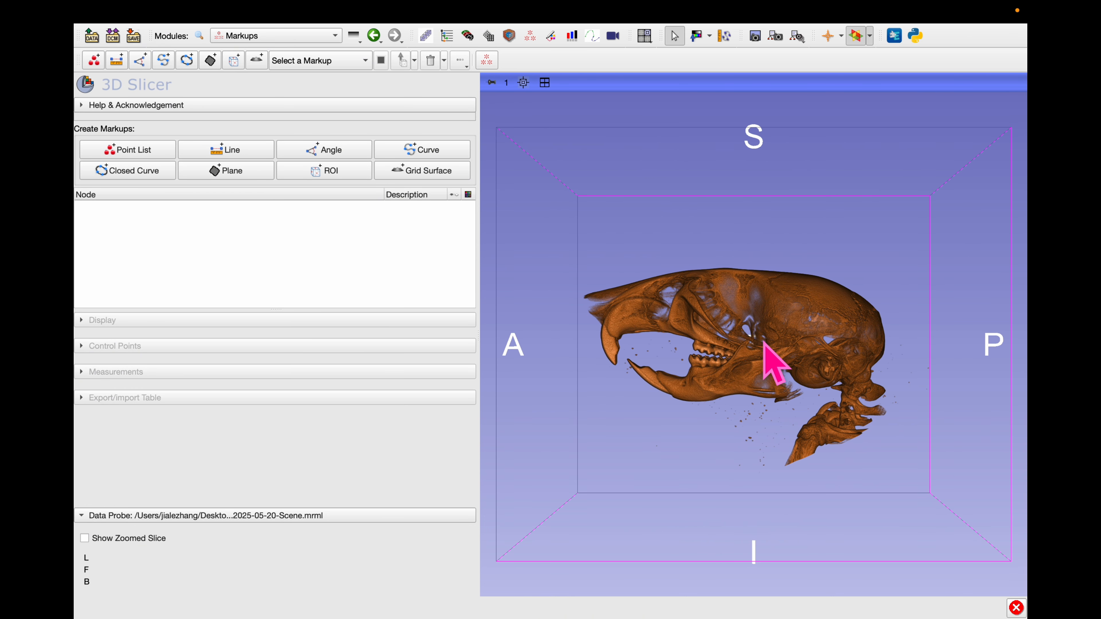
{"action": "scroll", "coordinate": [761, 339], "scroll_direction": "up", "scroll_amount": 2}
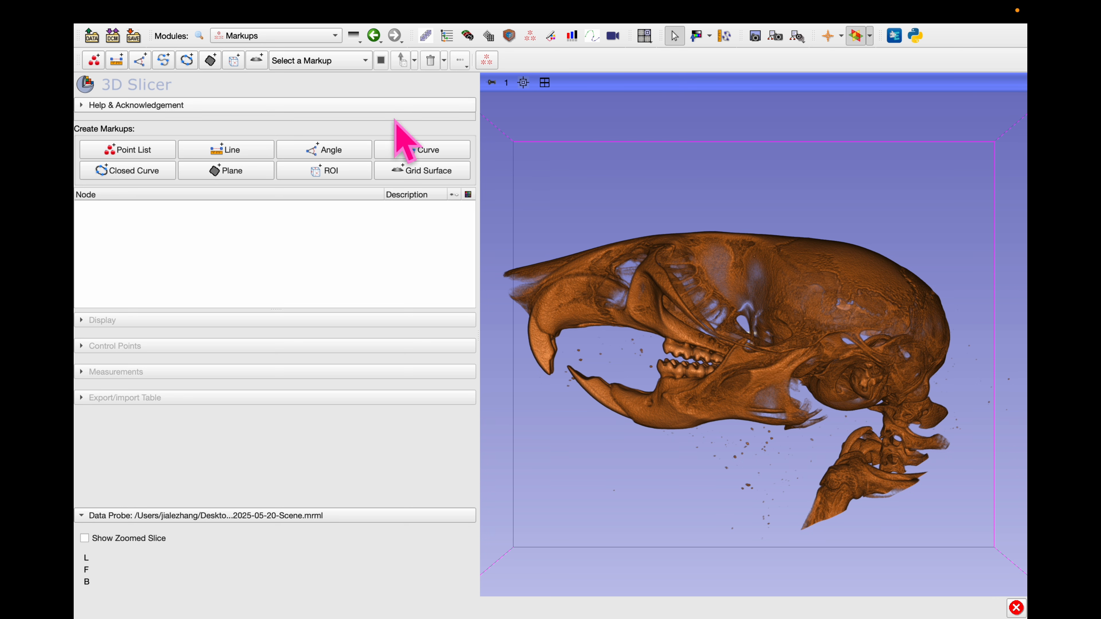
{"action": "left_click", "coordinate": [186, 154]}
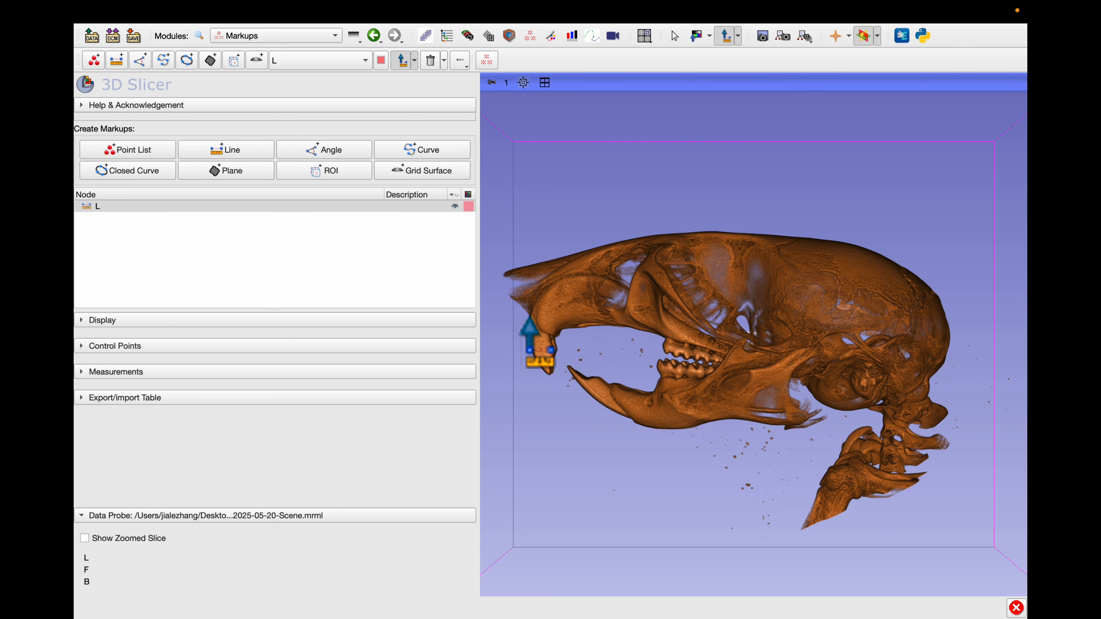
{"action": "left_click", "coordinate": [926, 398]}
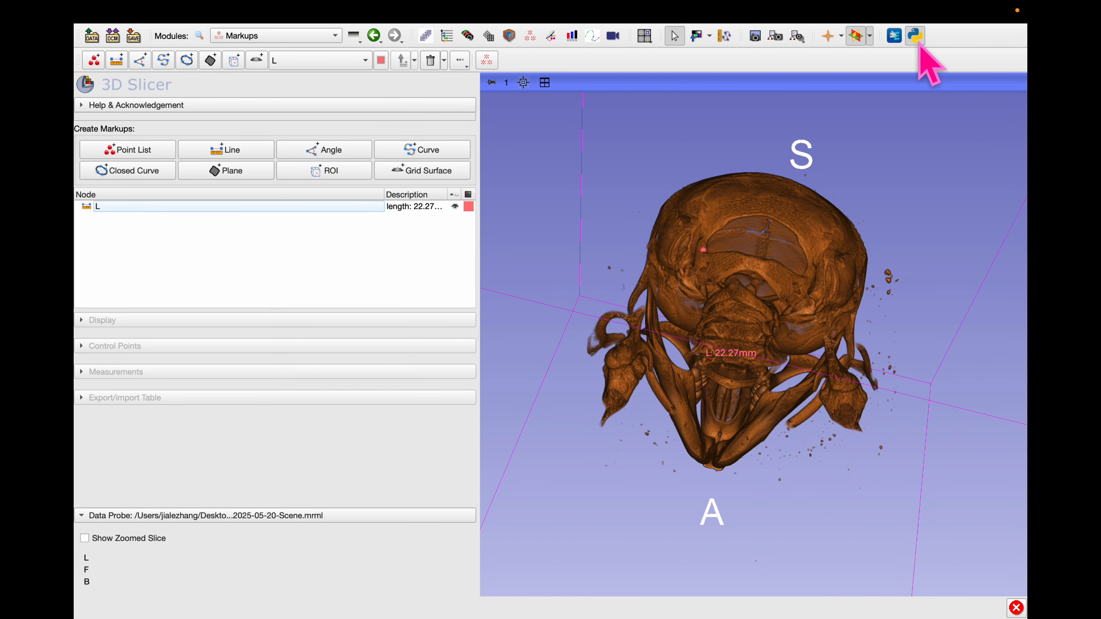
{"action": "left_click", "coordinate": [918, 41]}
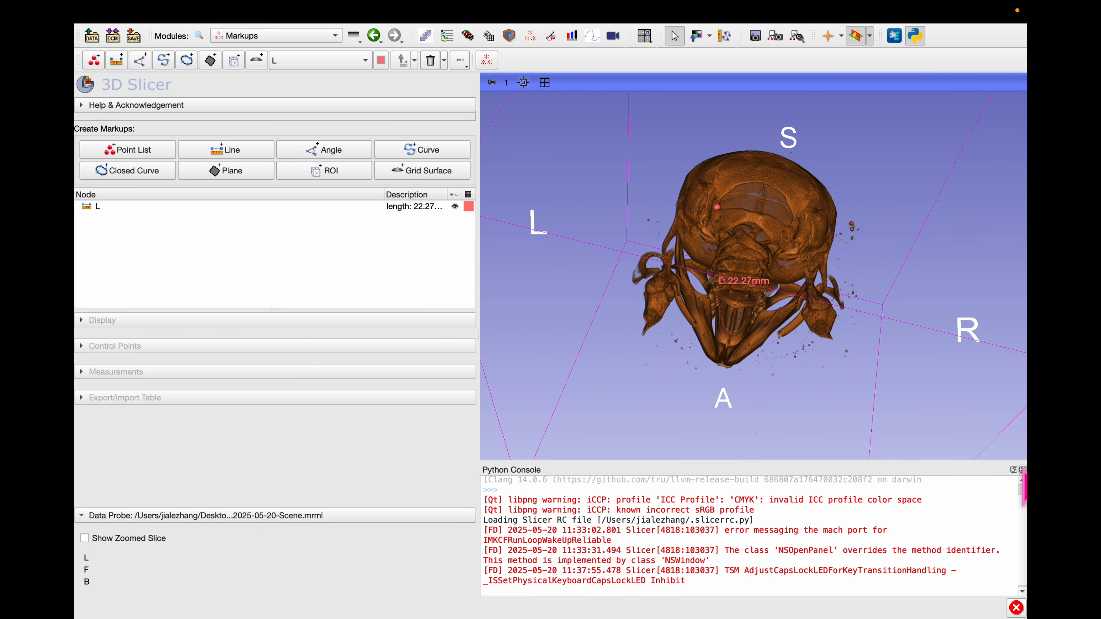
{"action": "left_click", "coordinate": [1021, 469]}
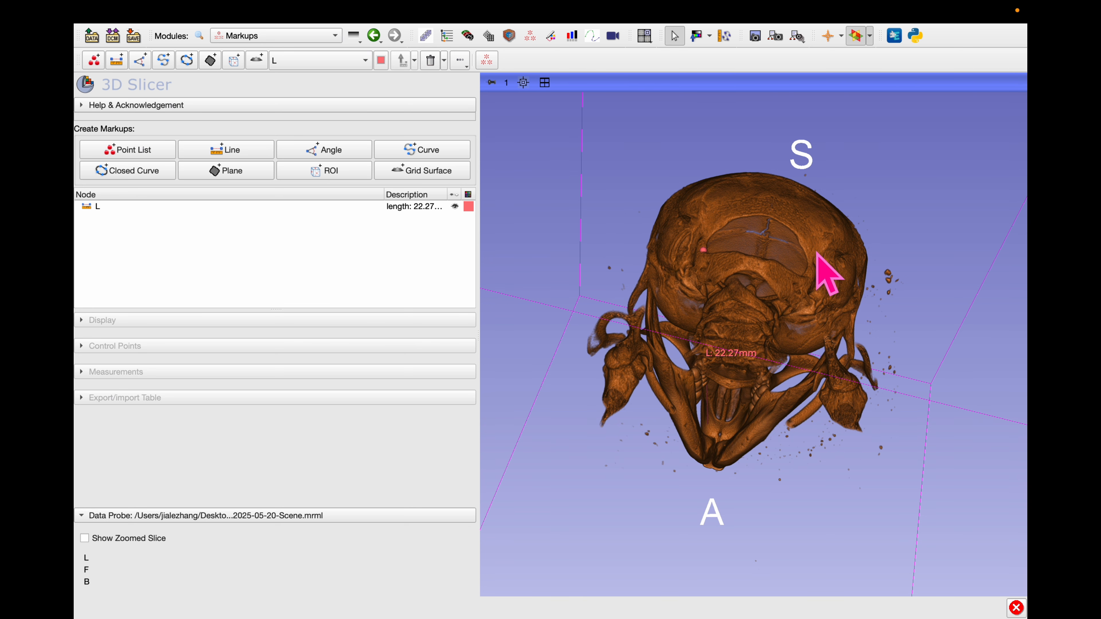
- Delete the measurement line L from the markups
{"action": "left_click_drag", "start_coordinate": [823, 271], "coordinate": [201, 216]}
{"action": "left_click", "coordinate": [208, 207]}
{"action": "left_click", "coordinate": [208, 210]}
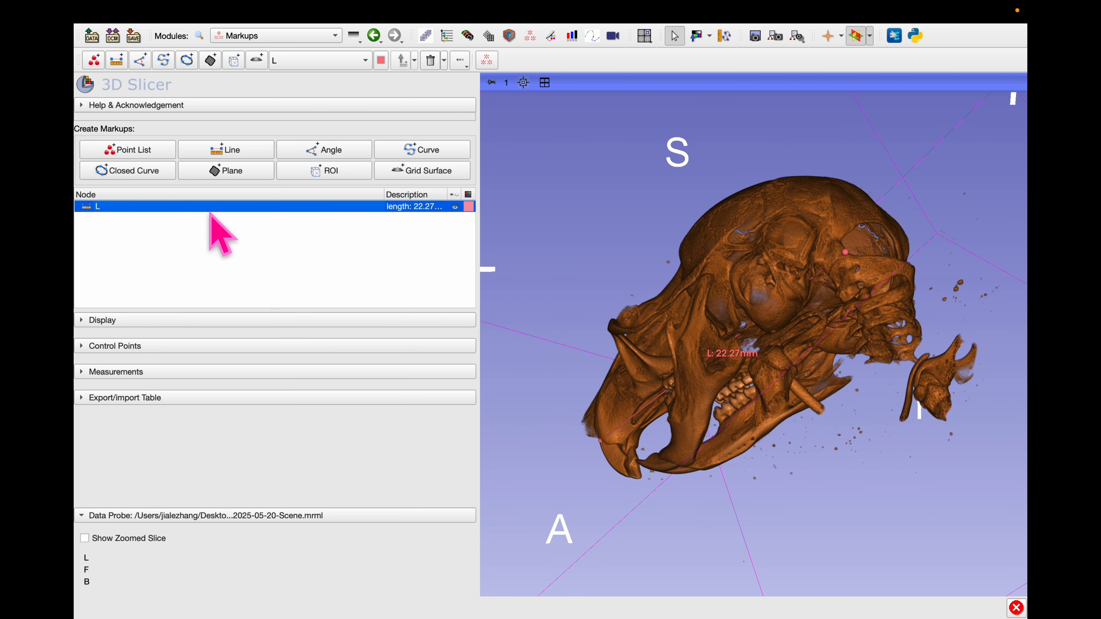
{"action": "right_click", "coordinate": [236, 215]}
{"action": "right_click", "coordinate": [242, 208]}
{"action": "left_click", "coordinate": [303, 244]}
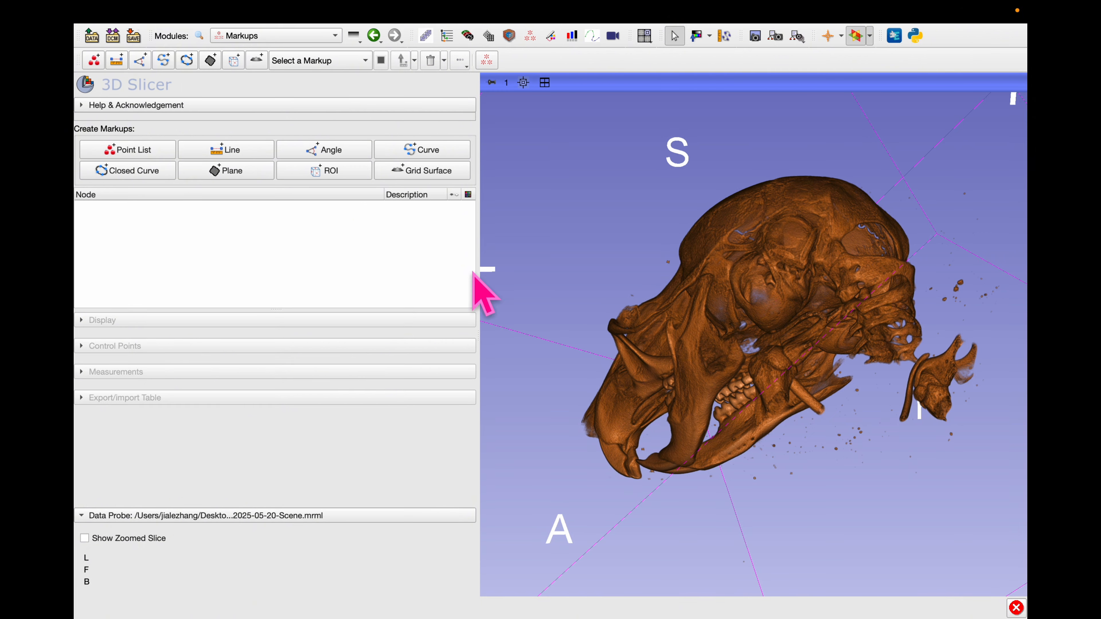
- Turn off the volume rendering of the peromyscus_1-25.95um Y_0000_Skull volume
{"action": "left_click_drag", "start_coordinate": [809, 267], "coordinate": [880, 397]}
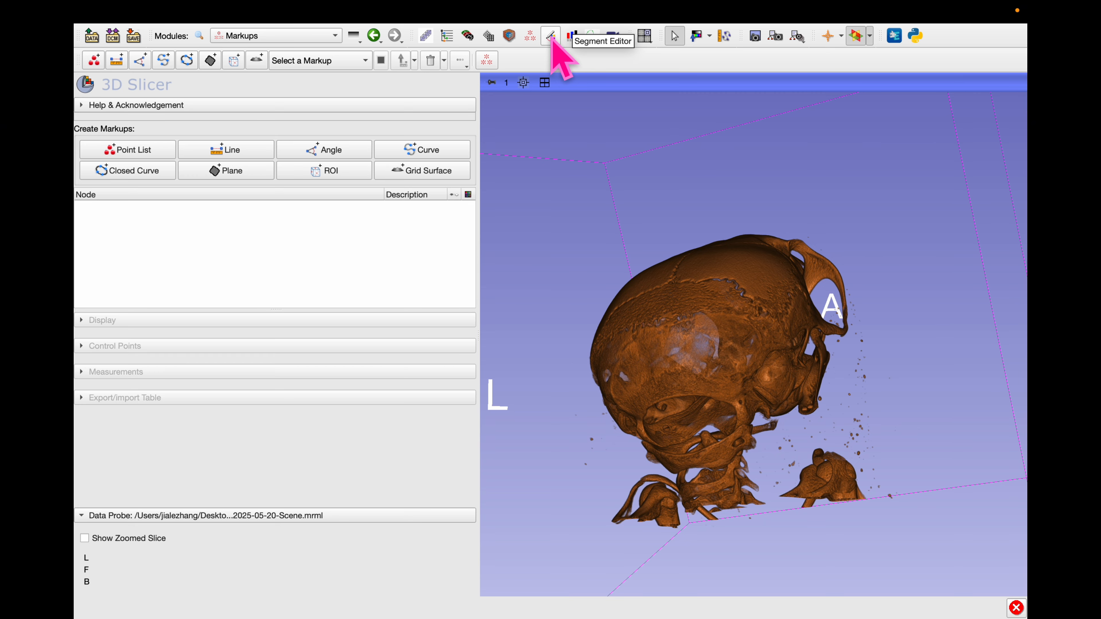
{"action": "left_click", "coordinate": [553, 36]}
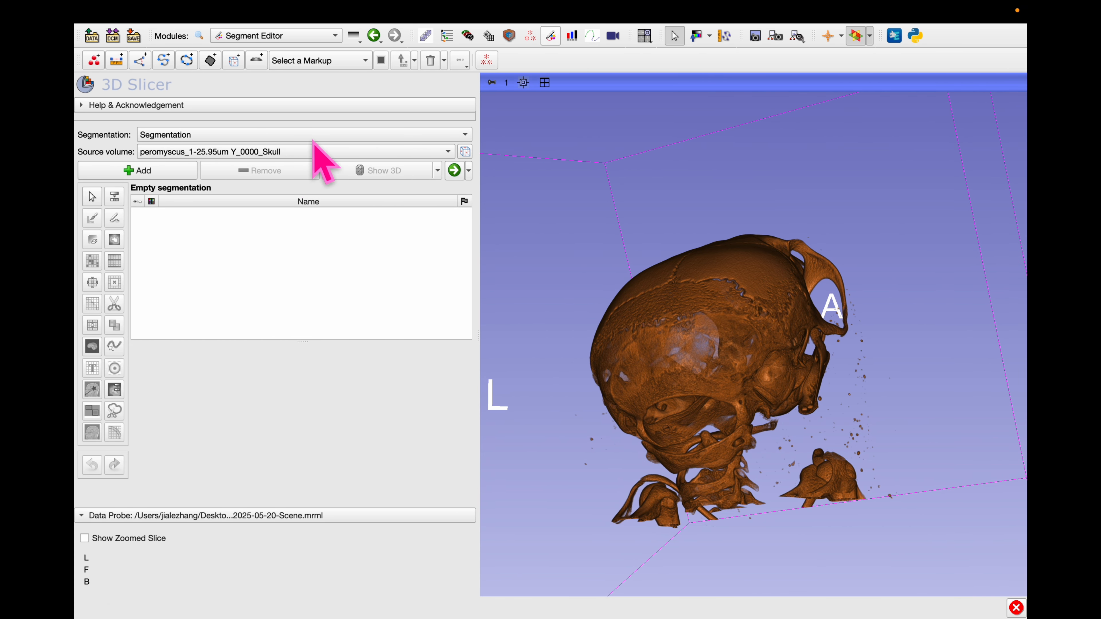
{"action": "left_click", "coordinate": [511, 36]}
{"action": "left_click", "coordinate": [84, 130]}
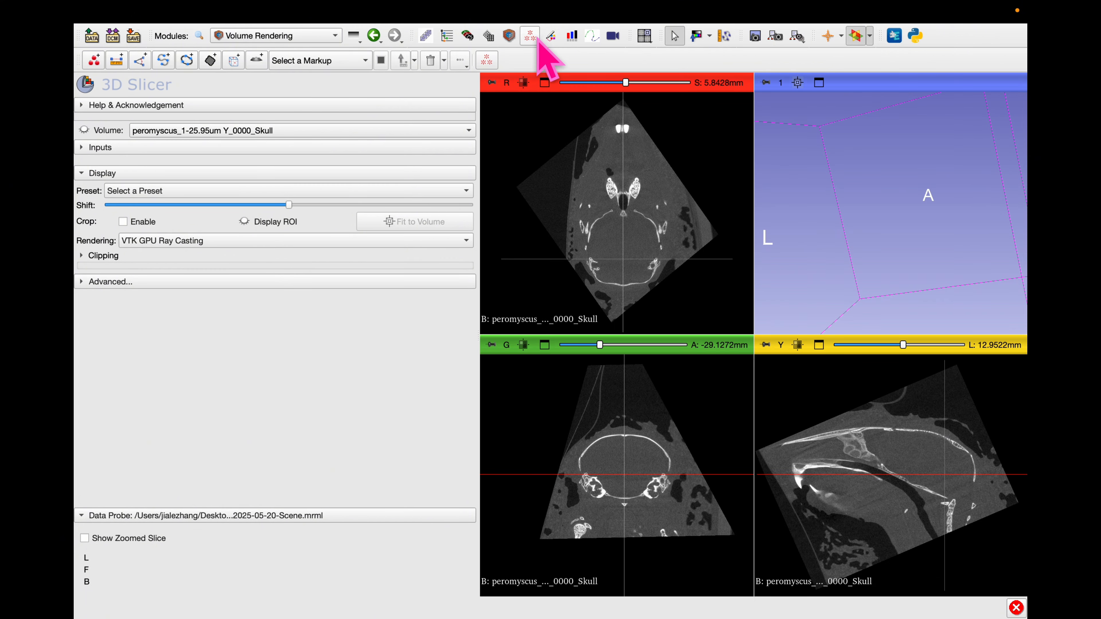
- In the Segment Editor, choose peromyscus_1-25.95um Y_0000_Skull as the source volume and add a new segment
{"action": "left_click", "coordinate": [551, 37]}
{"action": "left_click", "coordinate": [218, 152]}
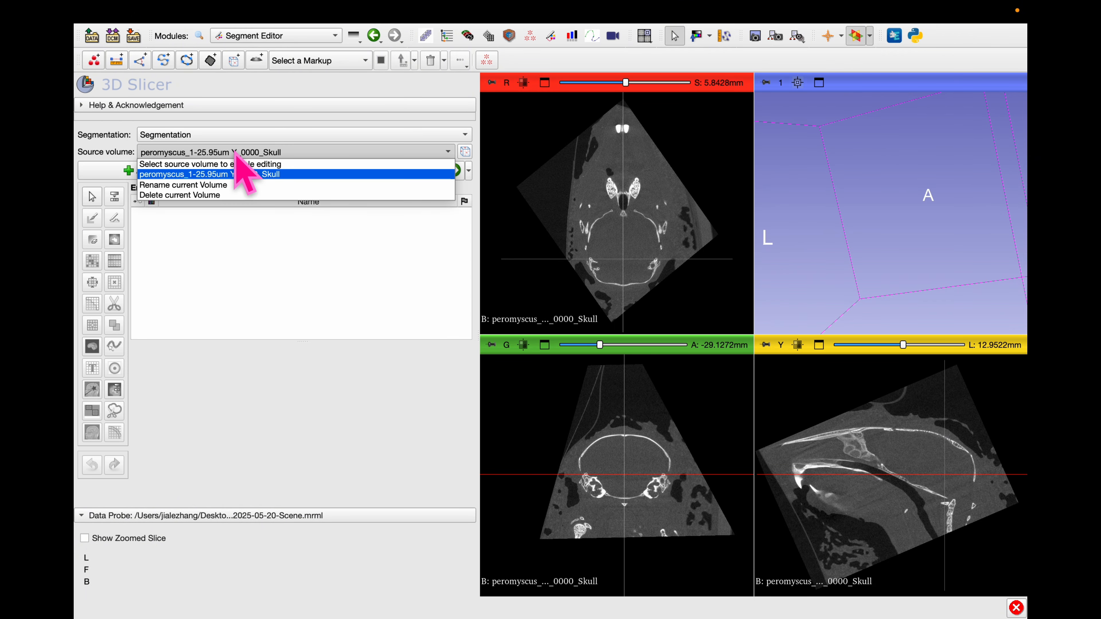
{"action": "left_click", "coordinate": [256, 174]}
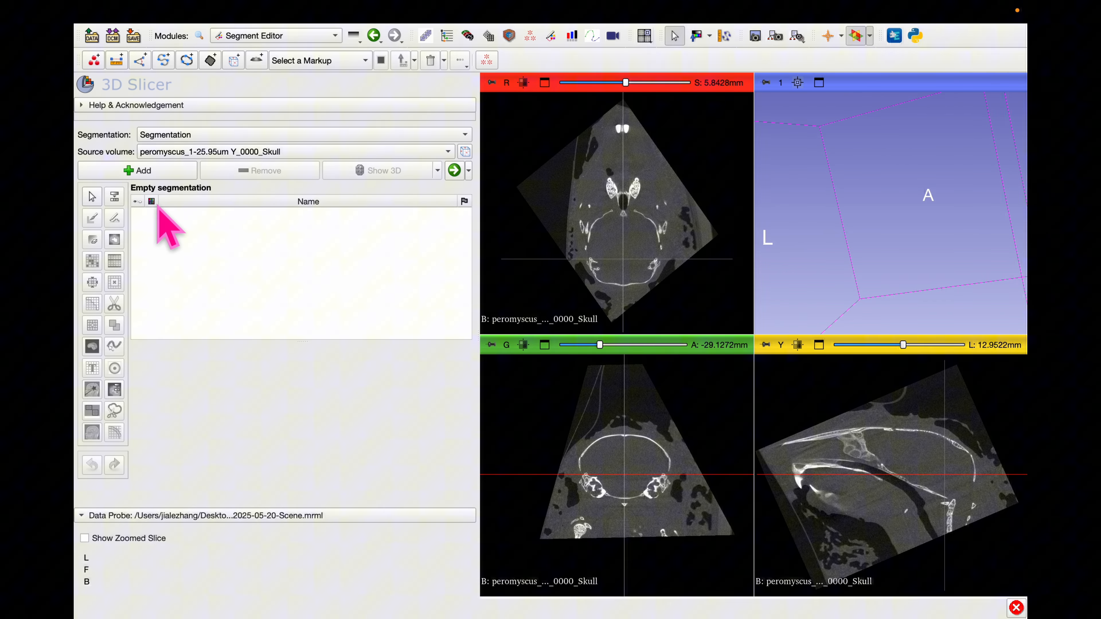
{"action": "left_click", "coordinate": [145, 170]}
{"action": "left_click", "coordinate": [221, 202]}
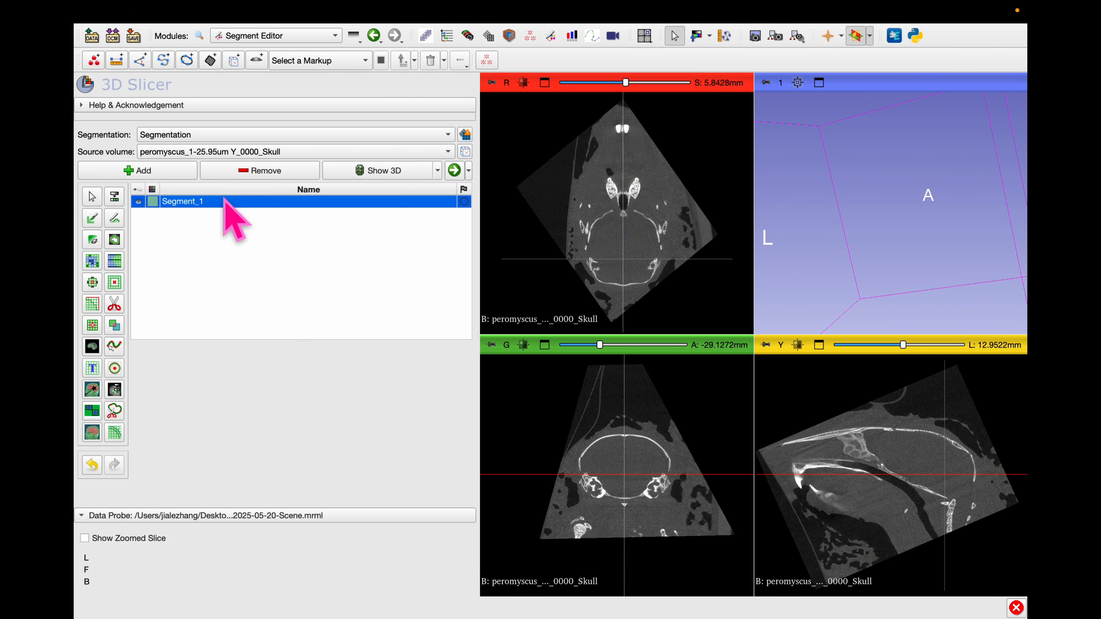
- Set a threshold range of 46.57 to 126.57 for the new segment, checking the bone coverage in coronal and sagittal slices
{"action": "left_click", "coordinate": [116, 197]}
{"action": "left_click_drag", "start_coordinate": [232, 376], "coordinate": [269, 380]}
{"action": "left_click_drag", "start_coordinate": [599, 345], "coordinate": [638, 345]}
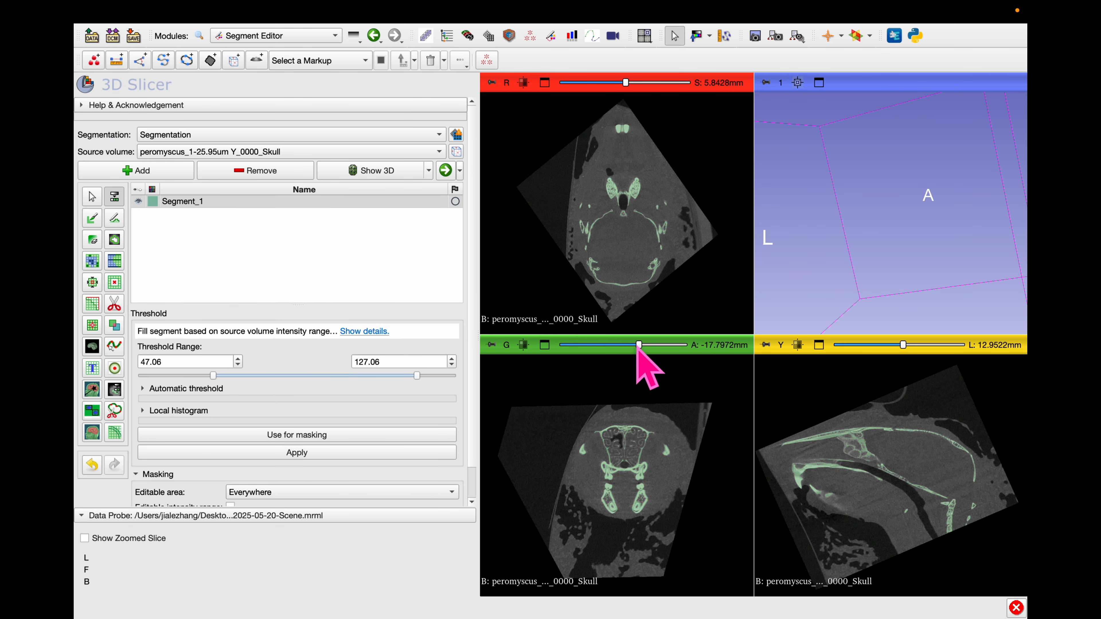
{"action": "left_click_drag", "start_coordinate": [264, 376], "coordinate": [246, 376]}
{"action": "left_click_drag", "start_coordinate": [902, 345], "coordinate": [920, 345]}
{"action": "left_click", "coordinate": [819, 346]}
{"action": "mouse_move", "coordinate": [828, 82]}
{"action": "left_mouse_down"}
{"action": "mouse_move", "coordinate": [752, 82]}
{"action": "mouse_move", "coordinate": [815, 82]}
{"action": "left_mouse_up"}
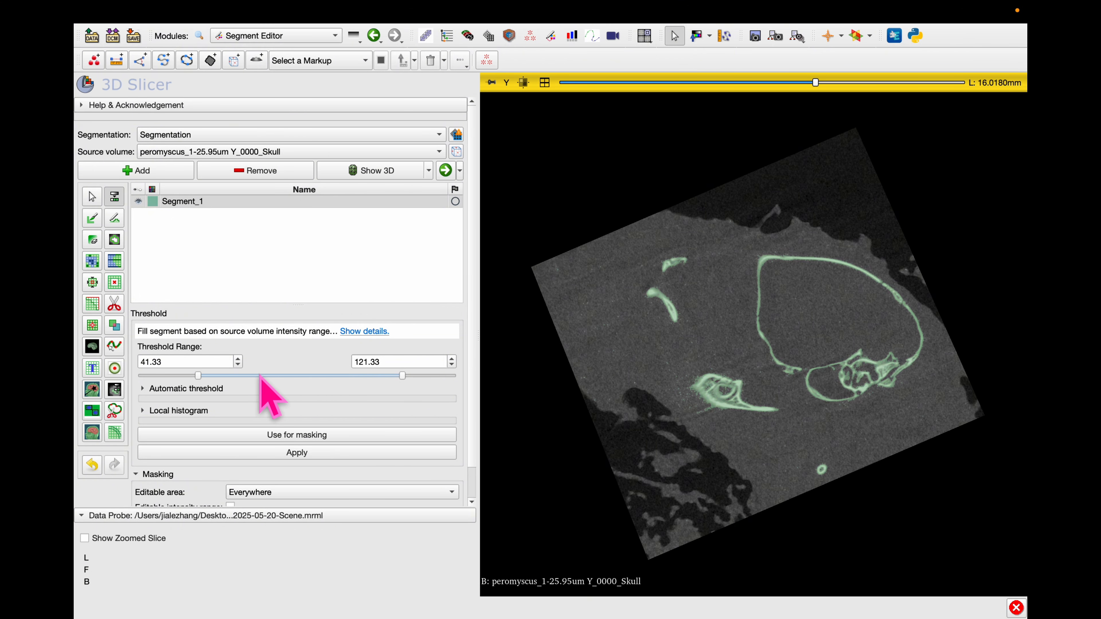
{"action": "left_click_drag", "start_coordinate": [262, 375], "coordinate": [281, 377]}
{"action": "left_click_drag", "start_coordinate": [814, 82], "coordinate": [759, 82]}
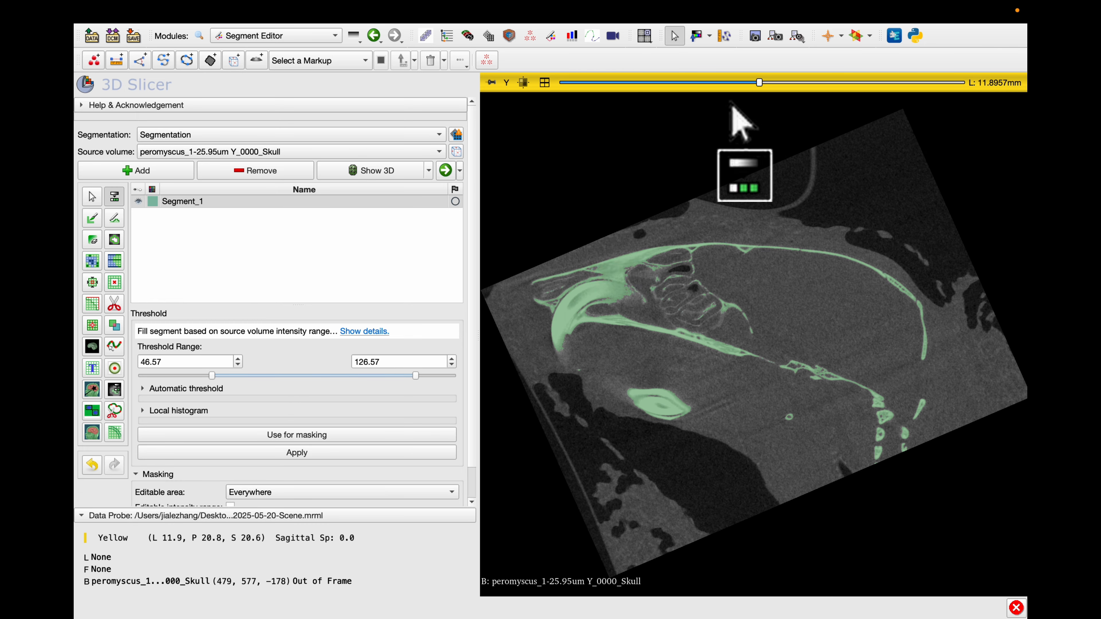
- Apply the threshold to the segment and adjust the surface smoothing for its 3D display
{"action": "left_click", "coordinate": [303, 452]}
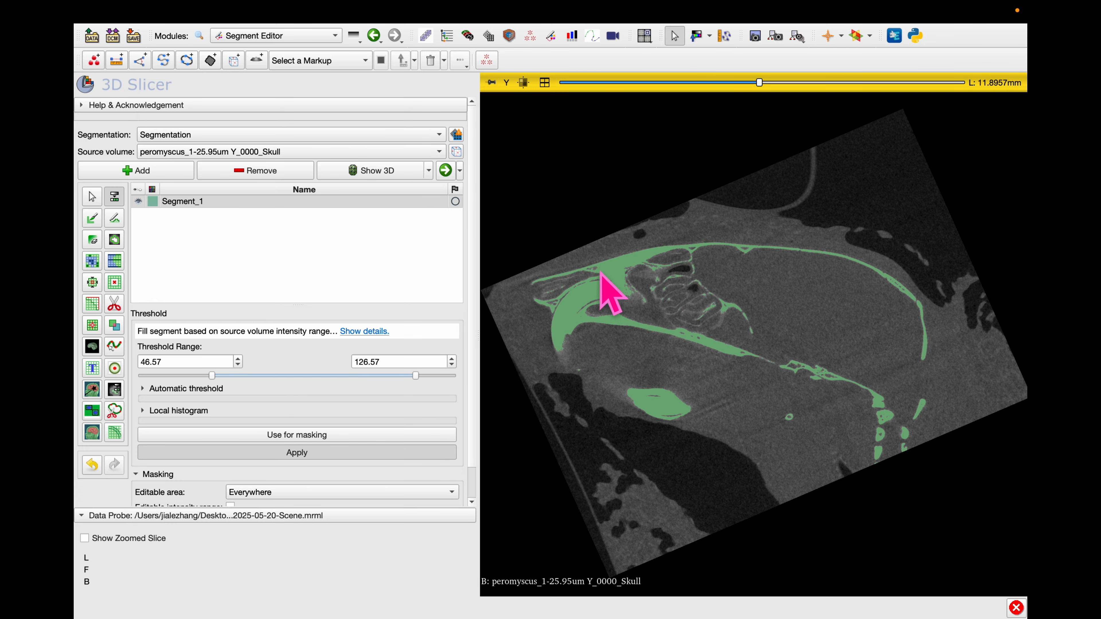
{"action": "left_click", "coordinate": [429, 170]}
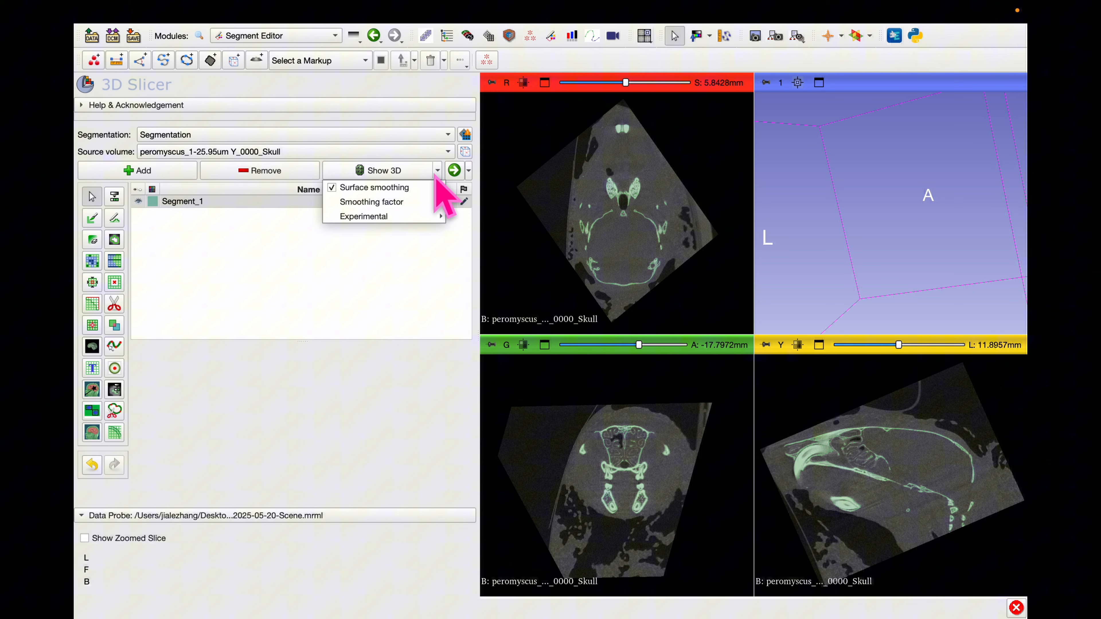
{"action": "left_click", "coordinate": [337, 196]}
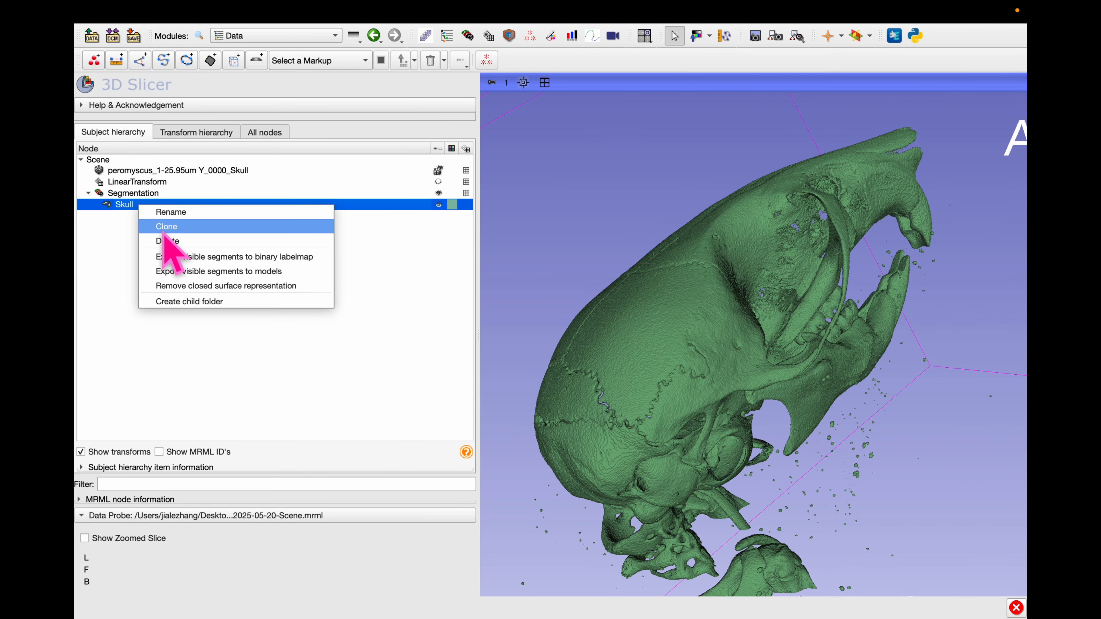
- Clone the Skull segment and rename the copy Temp
{"action": "left_click", "coordinate": [166, 227]}
{"action": "double_click", "coordinate": [143, 216]}
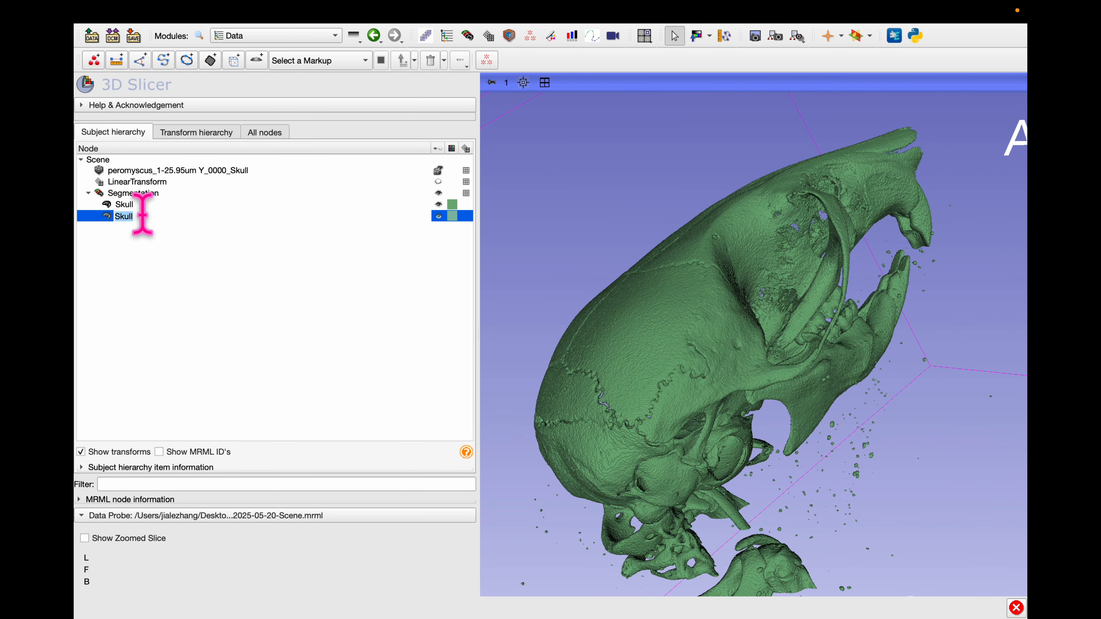
{"action": "key", "text": "Return"}
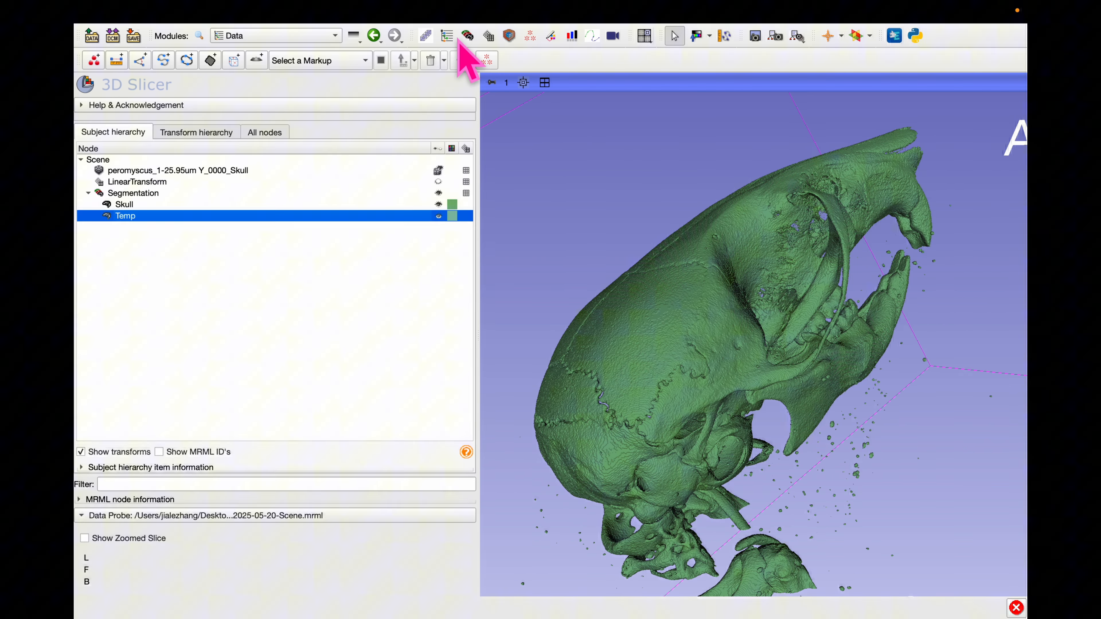
- In the Segmentations module, hide the Skull segment and lower the Temp segment's opacity to make it semi-transparent
{"action": "left_click", "coordinate": [467, 36]}
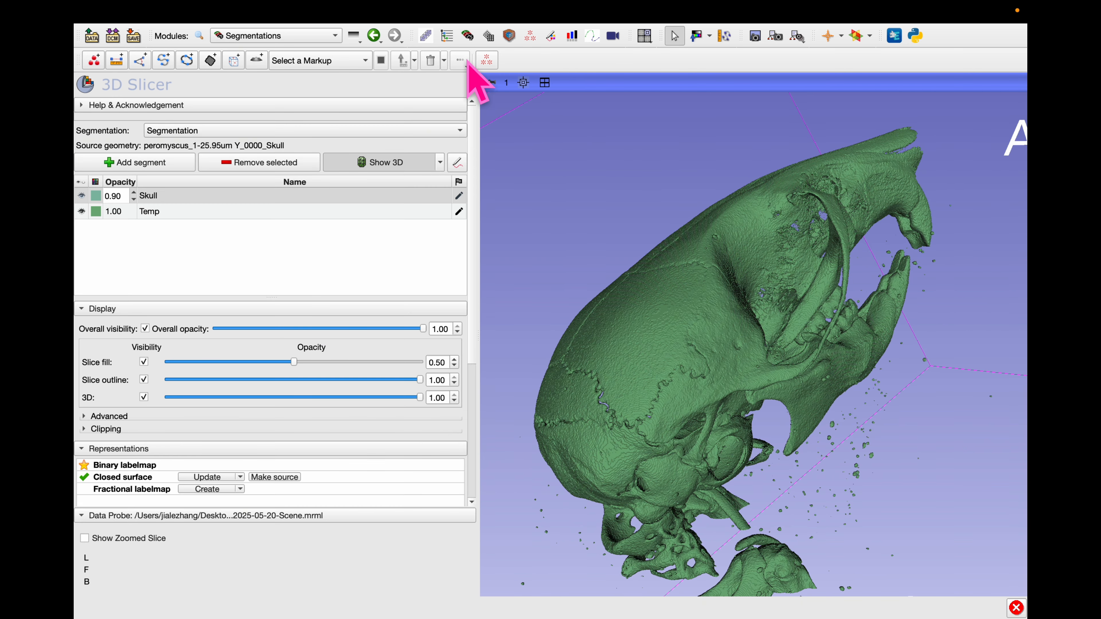
{"action": "left_click", "coordinate": [147, 213]}
{"action": "left_click", "coordinate": [81, 196]}
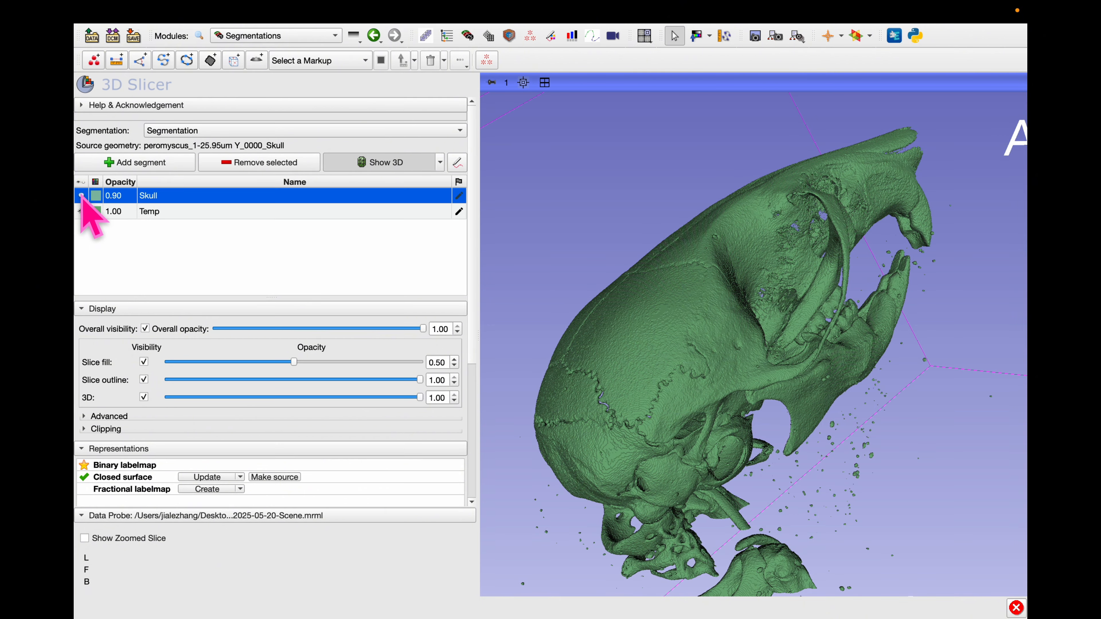
{"action": "double_click", "coordinate": [109, 213]}
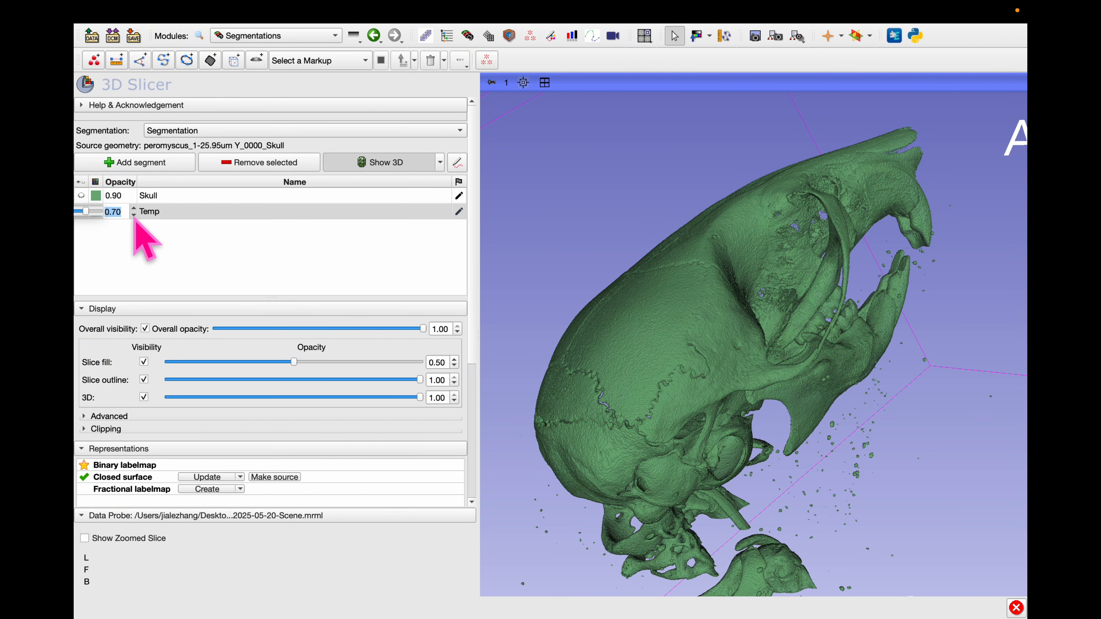
{"action": "left_click", "coordinate": [134, 215]}
{"action": "left_click", "coordinate": [134, 215]}
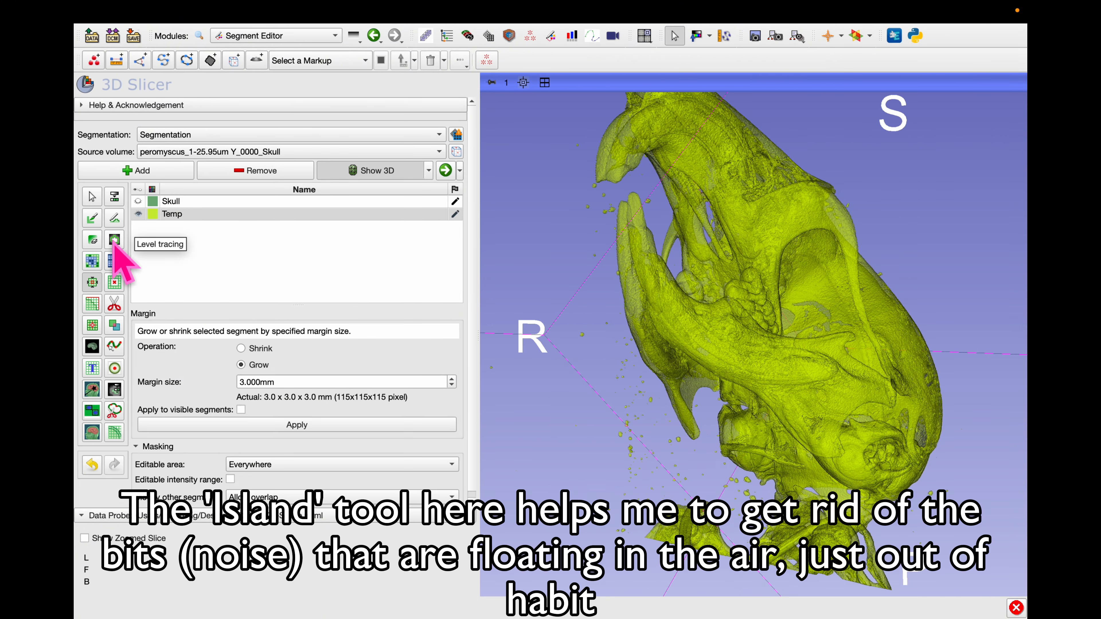
- Keep only the largest island of the Temp segment to remove the floating noise
{"action": "left_click", "coordinate": [93, 325]}
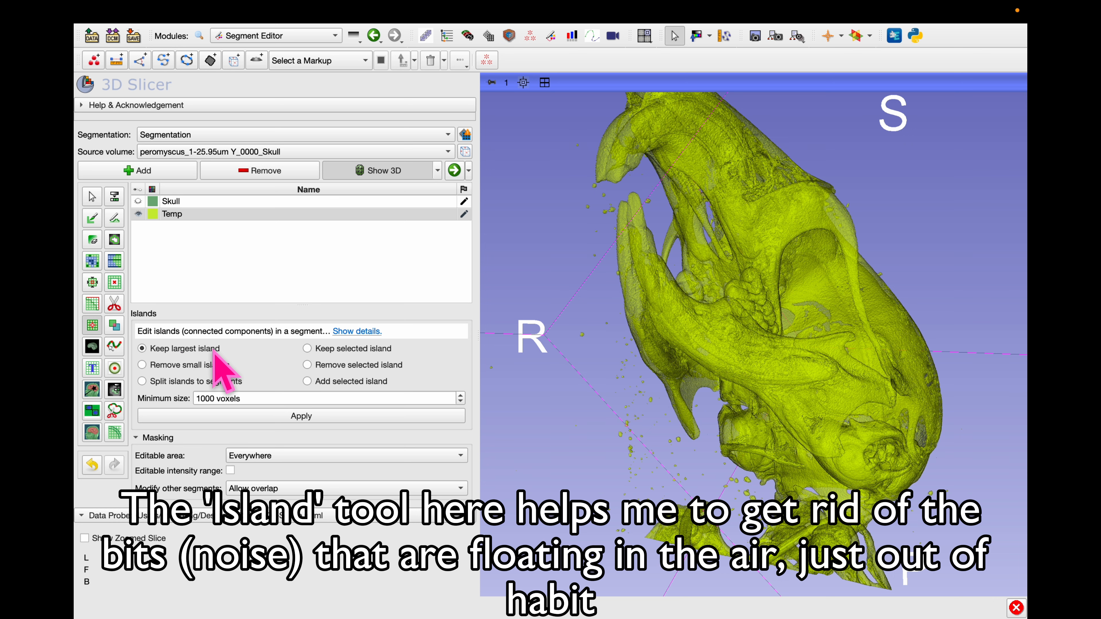
{"action": "left_click", "coordinate": [286, 417]}
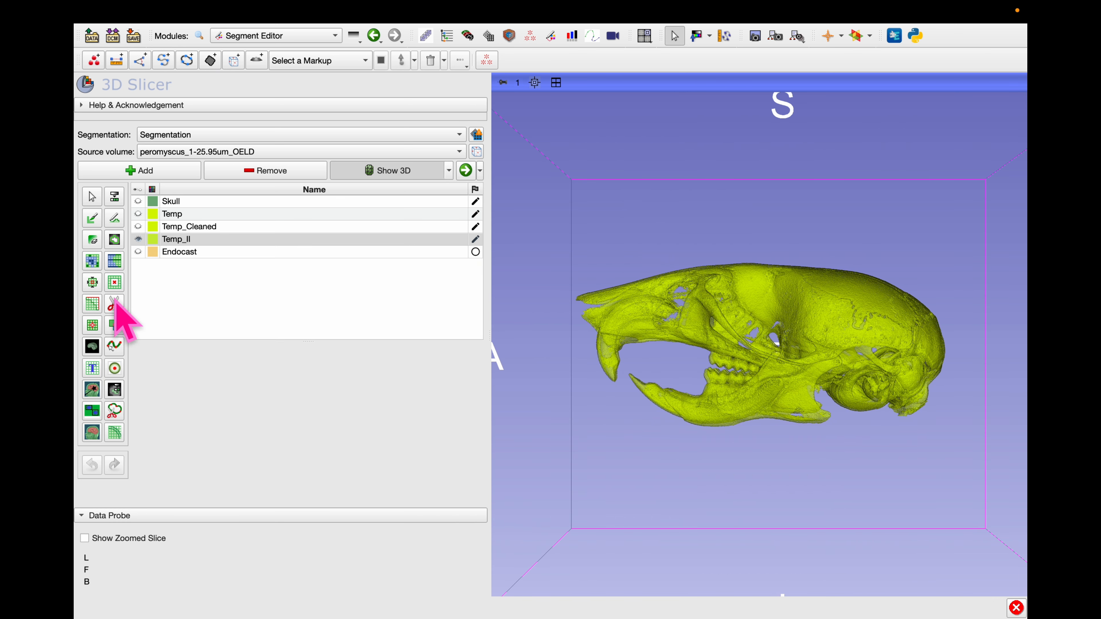
- Cut the snout and jaws off the temporary skull segment with free-form Scissors set to erase inside, and check the trimmed braincase
{"action": "left_click", "coordinate": [114, 305]}
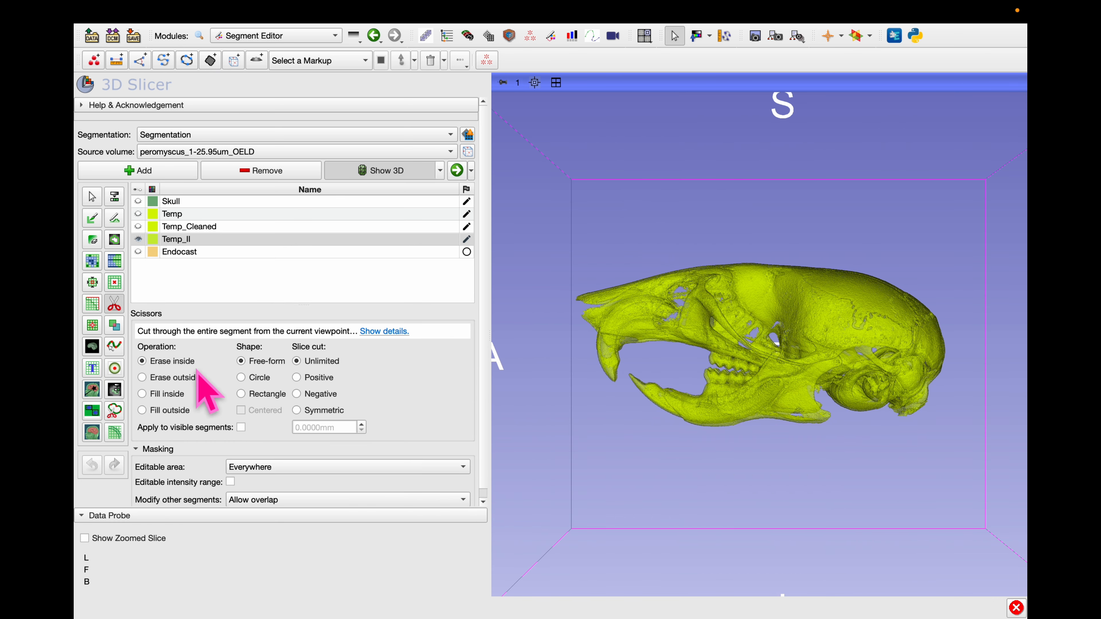
{"action": "mouse_move", "coordinate": [616, 389]}
{"action": "left_mouse_down"}
{"action": "mouse_move", "coordinate": [707, 430]}
{"action": "mouse_move", "coordinate": [741, 396]}
{"action": "mouse_move", "coordinate": [678, 248]}
{"action": "mouse_move", "coordinate": [657, 323]}
{"action": "left_mouse_up"}
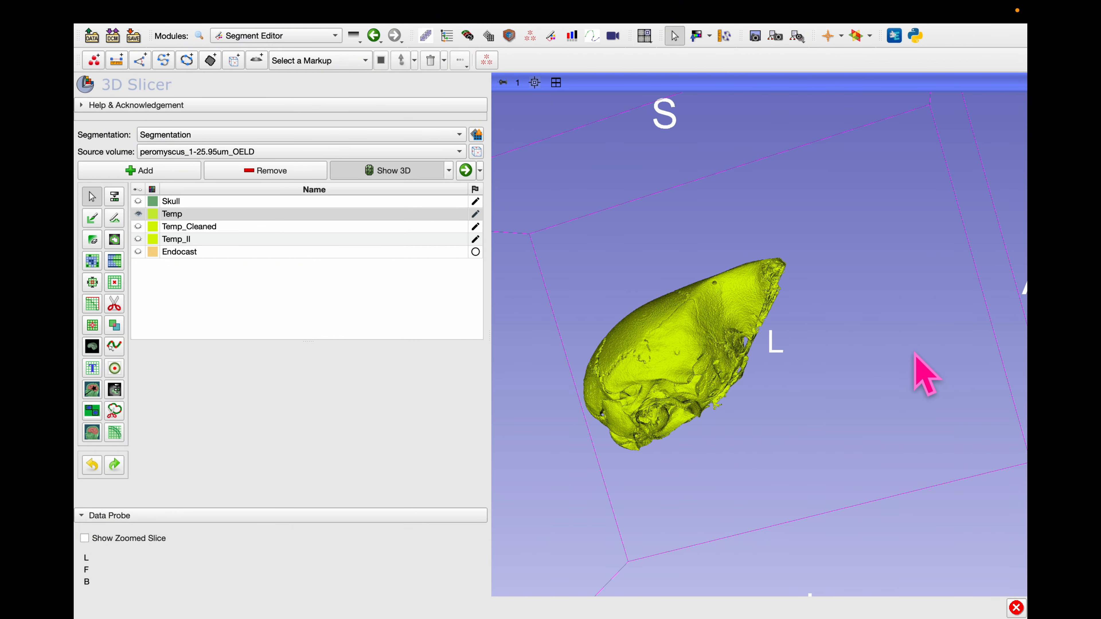
{"action": "left_click_drag", "start_coordinate": [925, 375], "coordinate": [493, 477]}
{"action": "left_click", "coordinate": [114, 218]}
{"action": "left_click_drag", "start_coordinate": [736, 393], "coordinate": [841, 215]}
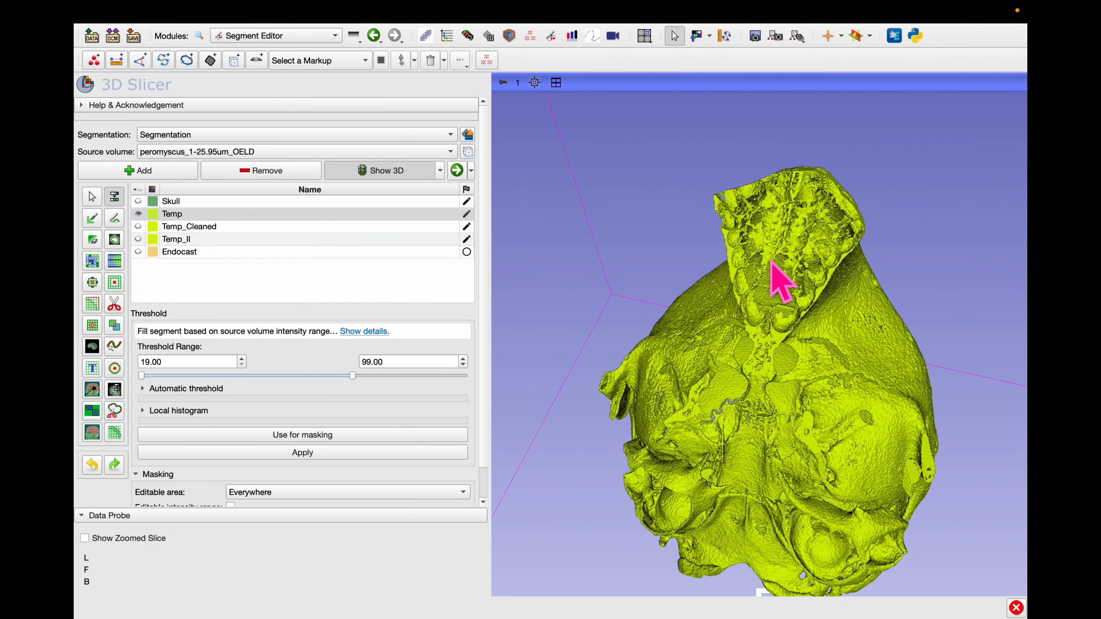
{"action": "left_click_drag", "start_coordinate": [819, 284], "coordinate": [798, 242]}
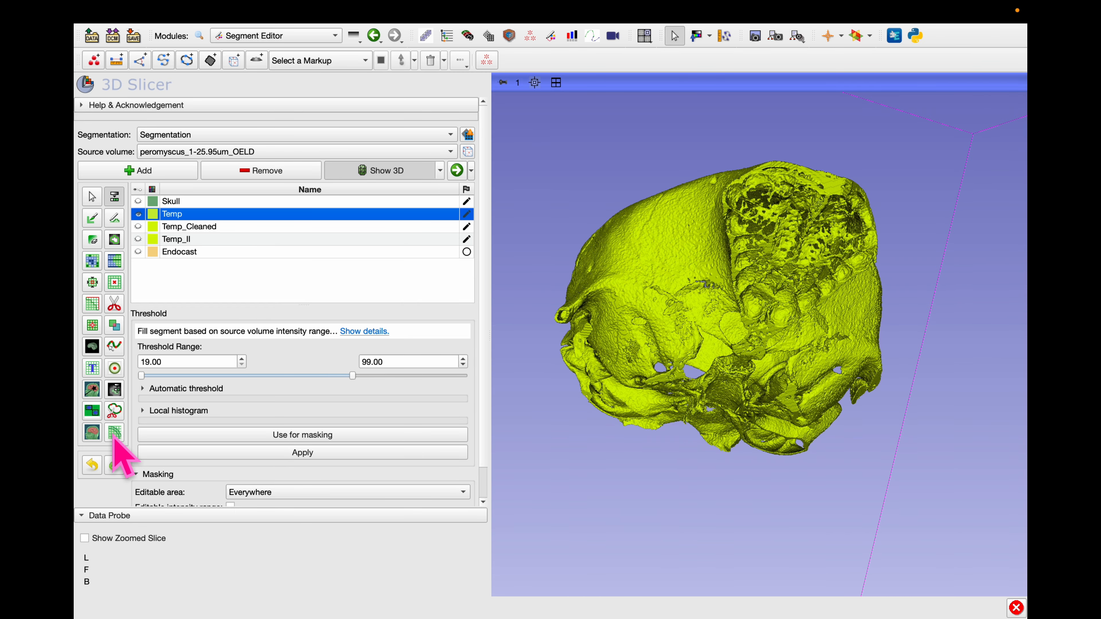
- Set up Wrap Solidify on the Temp segment for the largest cavity, with split cavities at 0.1 mm and output to a new segment
{"action": "left_click", "coordinate": [115, 434]}
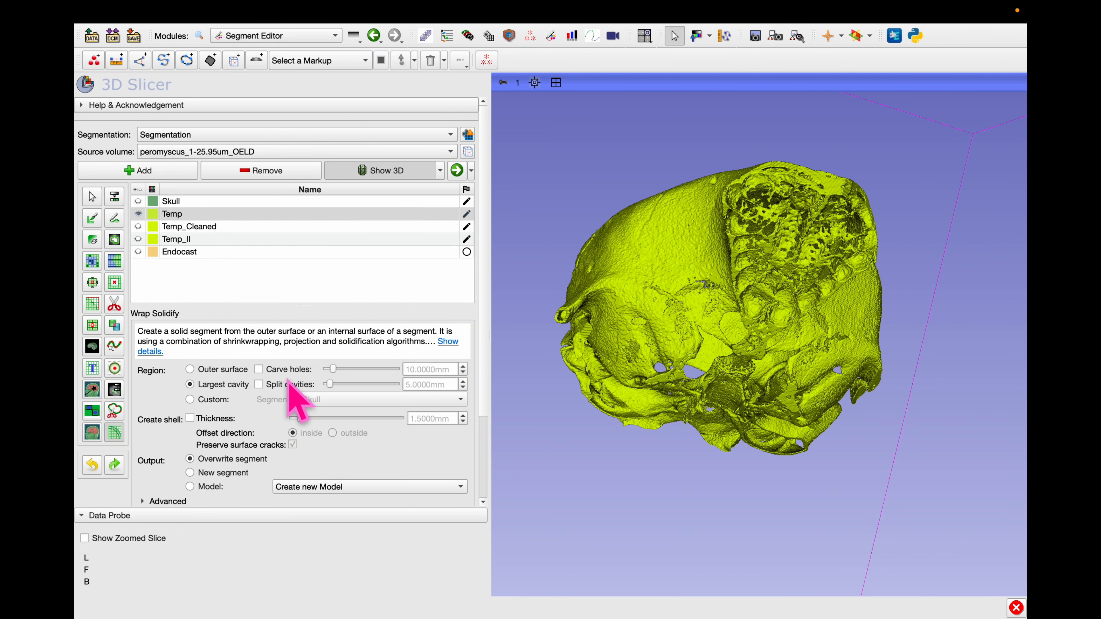
{"action": "left_click", "coordinate": [259, 384]}
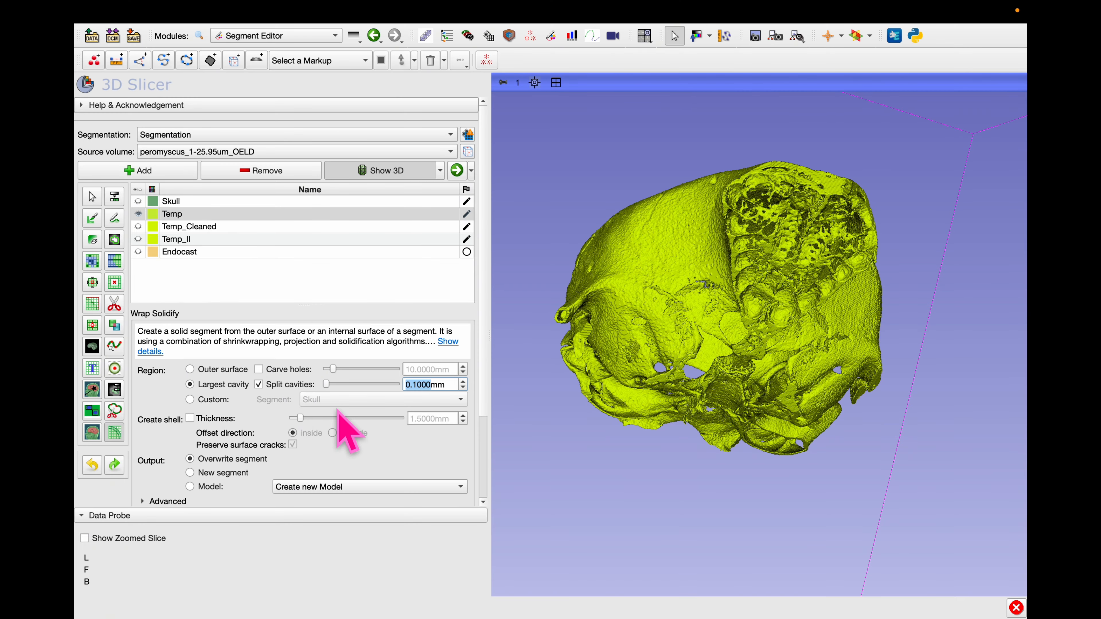
{"action": "left_click", "coordinate": [212, 472]}
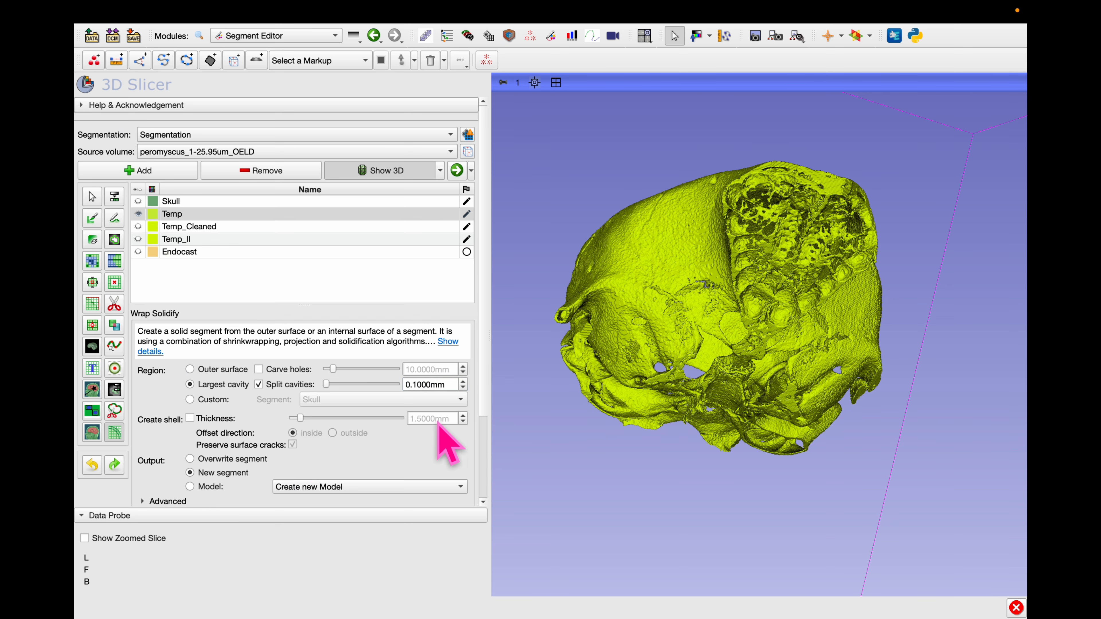
{"action": "scroll", "coordinate": [207, 464], "scroll_direction": "down", "scroll_amount": 3}
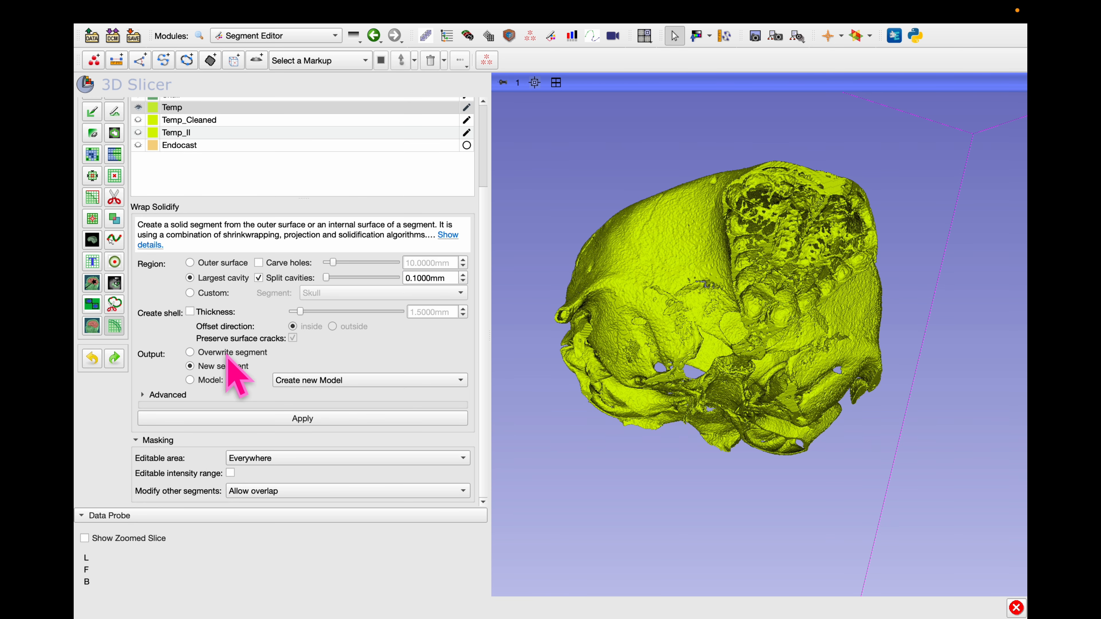
{"action": "left_click", "coordinate": [314, 381]}
{"action": "left_click", "coordinate": [360, 387]}
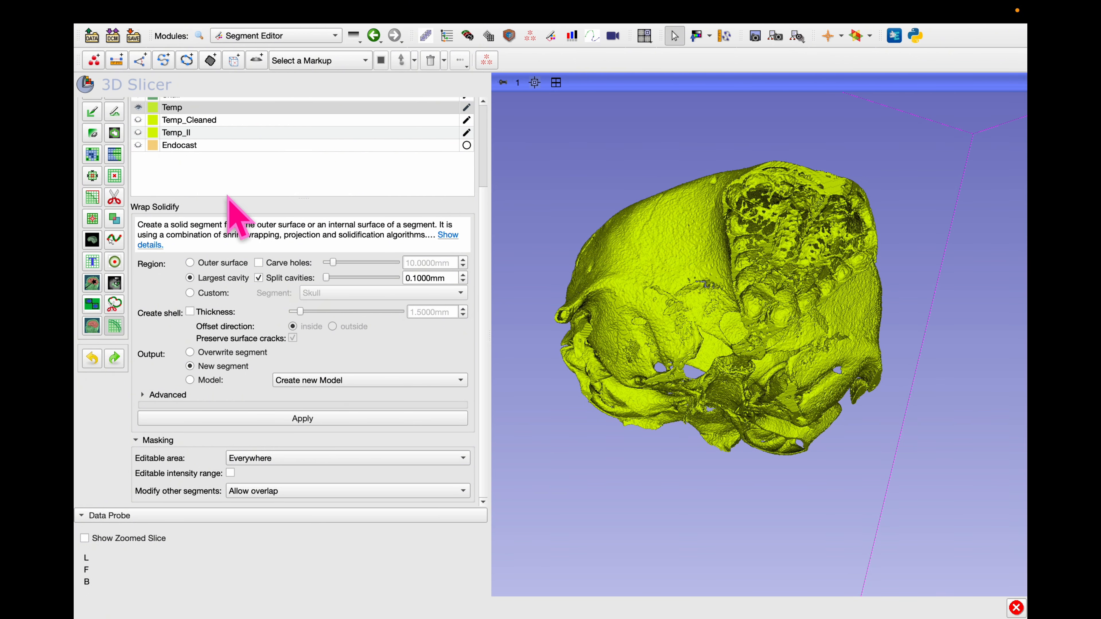
- Hide the Temp segment, show the Endocast segment and inspect its 3D surface from several sides
{"action": "scroll", "coordinate": [234, 208], "scroll_direction": "up", "scroll_amount": 4}
{"action": "left_click", "coordinate": [139, 214]}
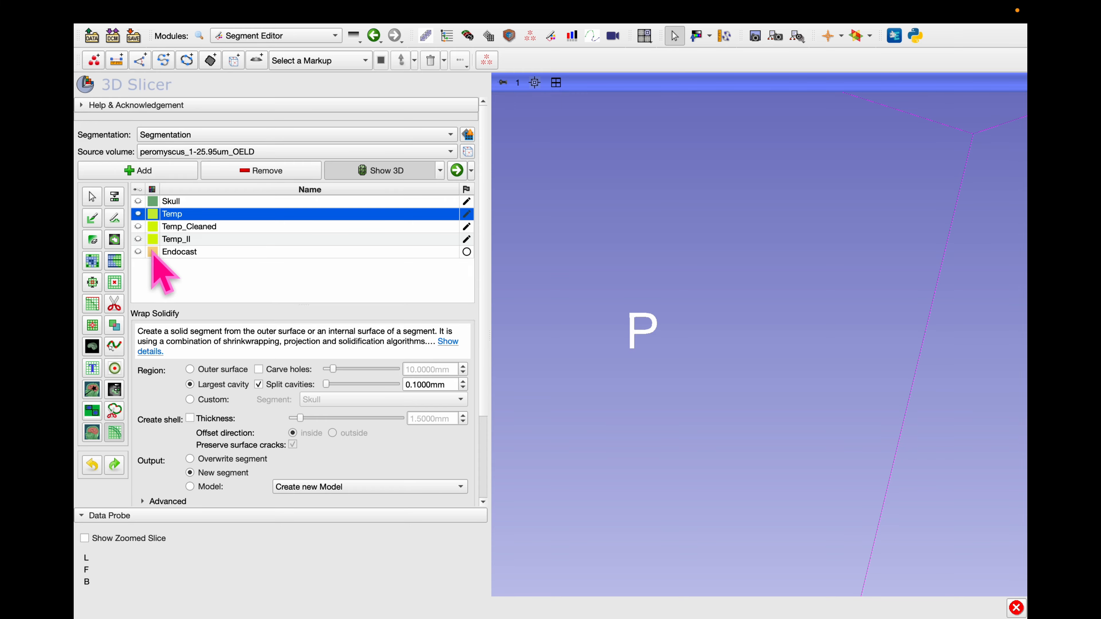
{"action": "left_click", "coordinate": [137, 252]}
{"action": "left_click_drag", "start_coordinate": [584, 300], "coordinate": [1023, 325]}
{"action": "left_click_drag", "start_coordinate": [694, 286], "coordinate": [961, 280]}
{"action": "left_click_drag", "start_coordinate": [590, 310], "coordinate": [836, 143]}
{"action": "scroll", "coordinate": [852, 317], "scroll_direction": "down", "scroll_amount": 4}
{"action": "scroll", "coordinate": [849, 254], "scroll_direction": "up", "scroll_amount": 4}
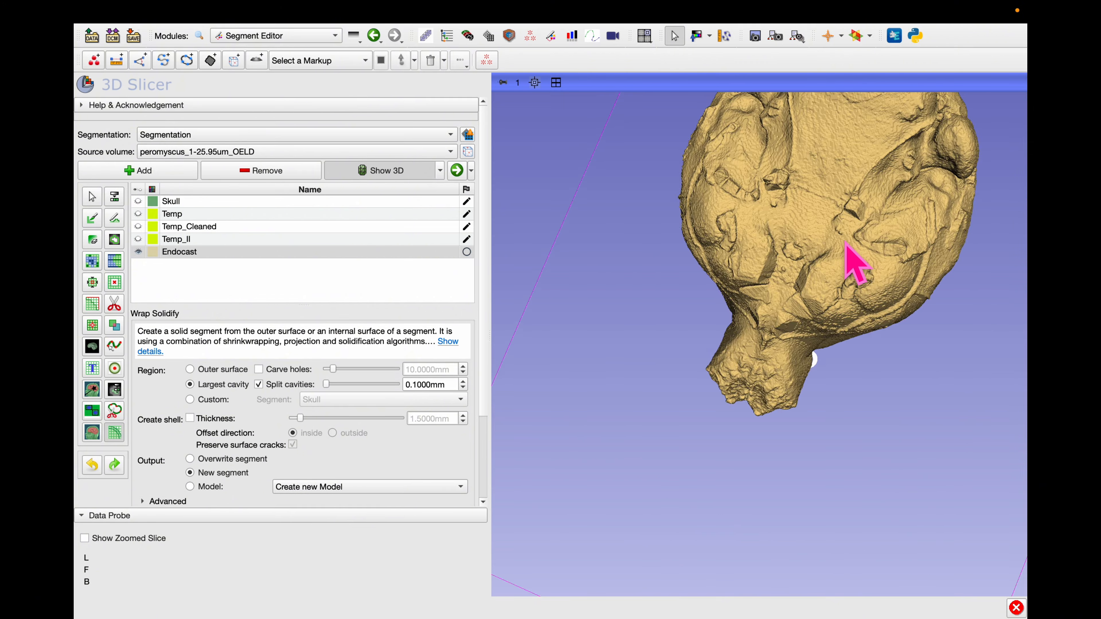
{"action": "scroll", "coordinate": [815, 260], "scroll_direction": "down", "scroll_amount": 1}
{"action": "left_click_drag", "start_coordinate": [785, 262], "coordinate": [698, 185]}
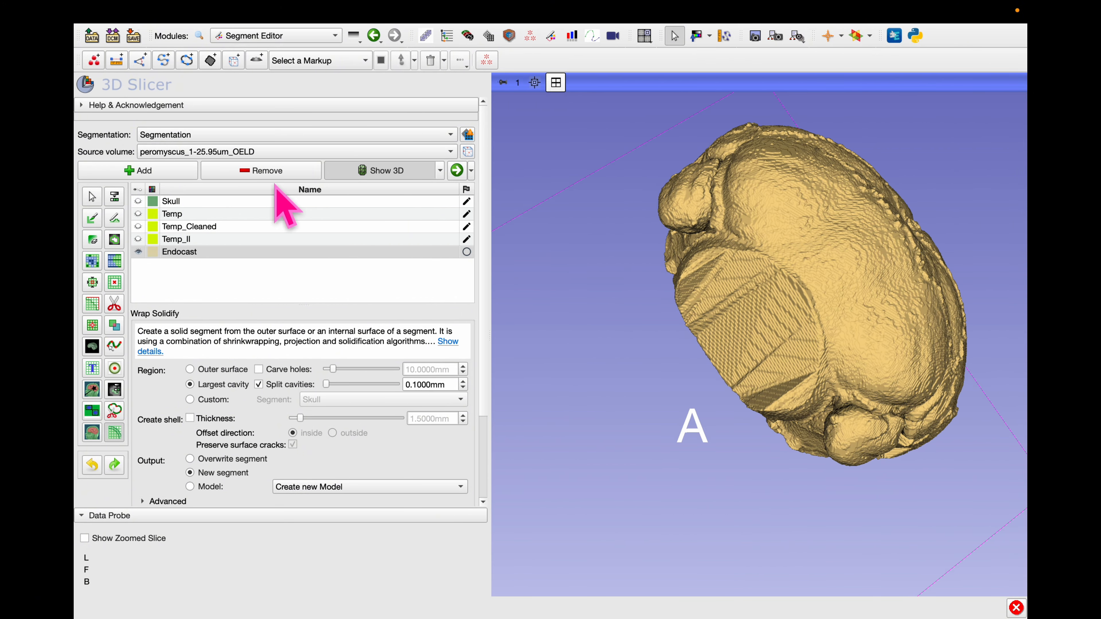
- Show the Skull segment alongside the Endocast, and export the segmentation as models to a new folder in the Segmentations module
{"action": "left_click", "coordinate": [138, 201]}
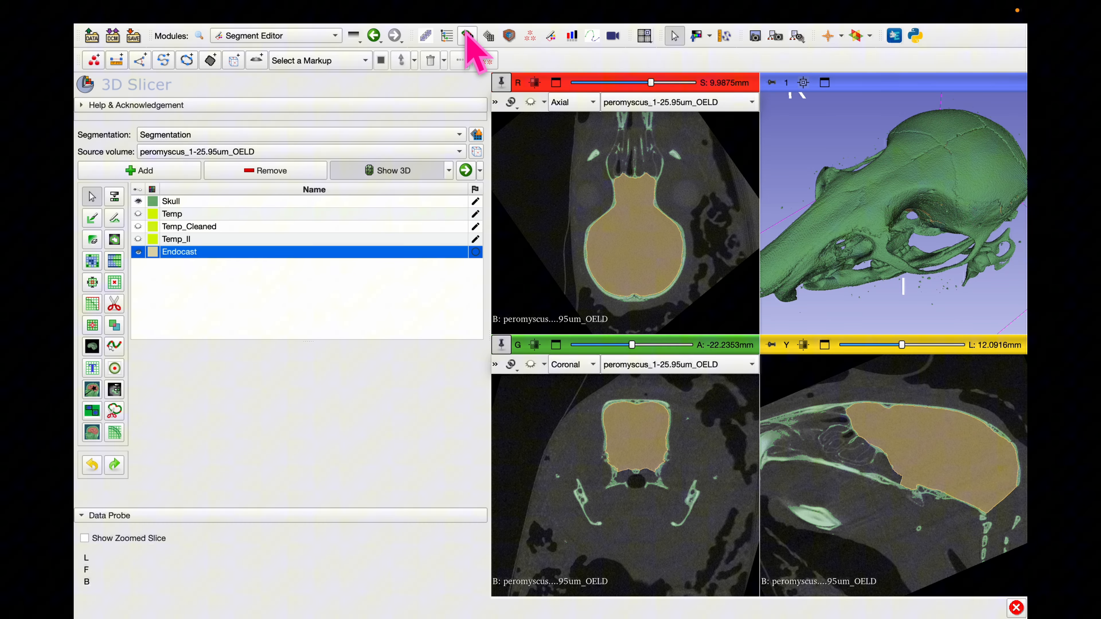
{"action": "left_click", "coordinate": [467, 35]}
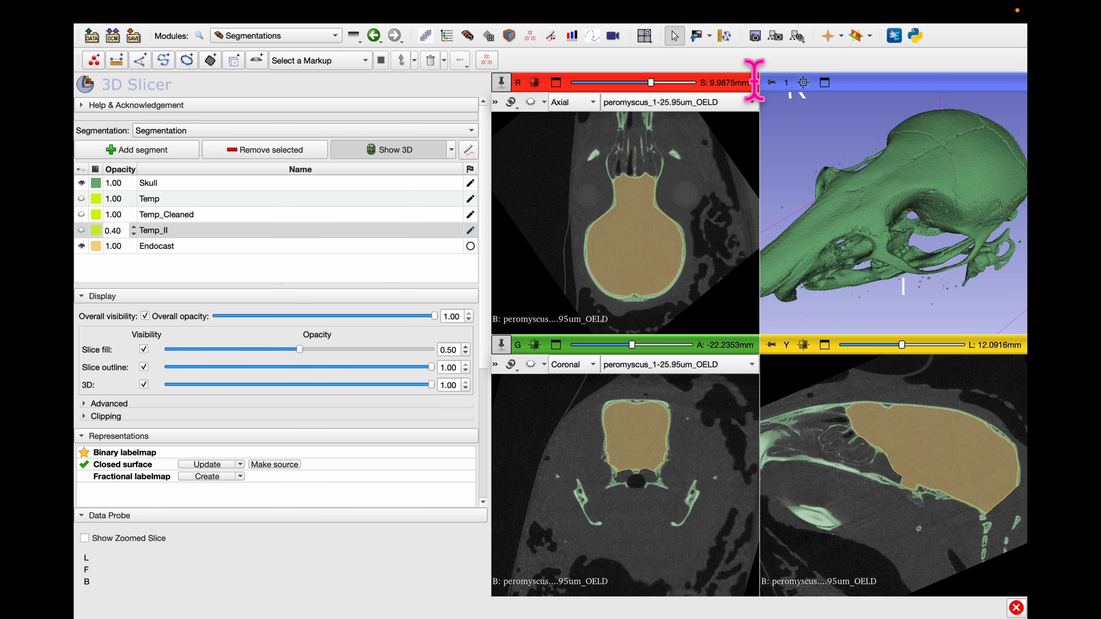
{"action": "scroll", "coordinate": [376, 260], "scroll_direction": "down", "scroll_amount": 5}
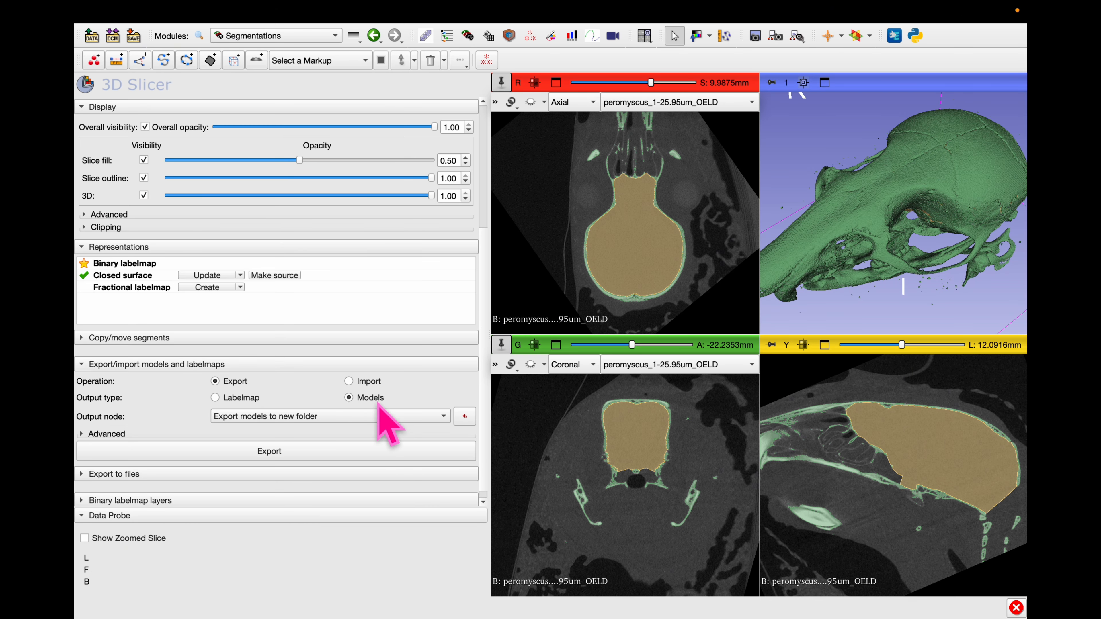
{"action": "left_click", "coordinate": [339, 417]}
{"action": "left_click", "coordinate": [344, 419]}
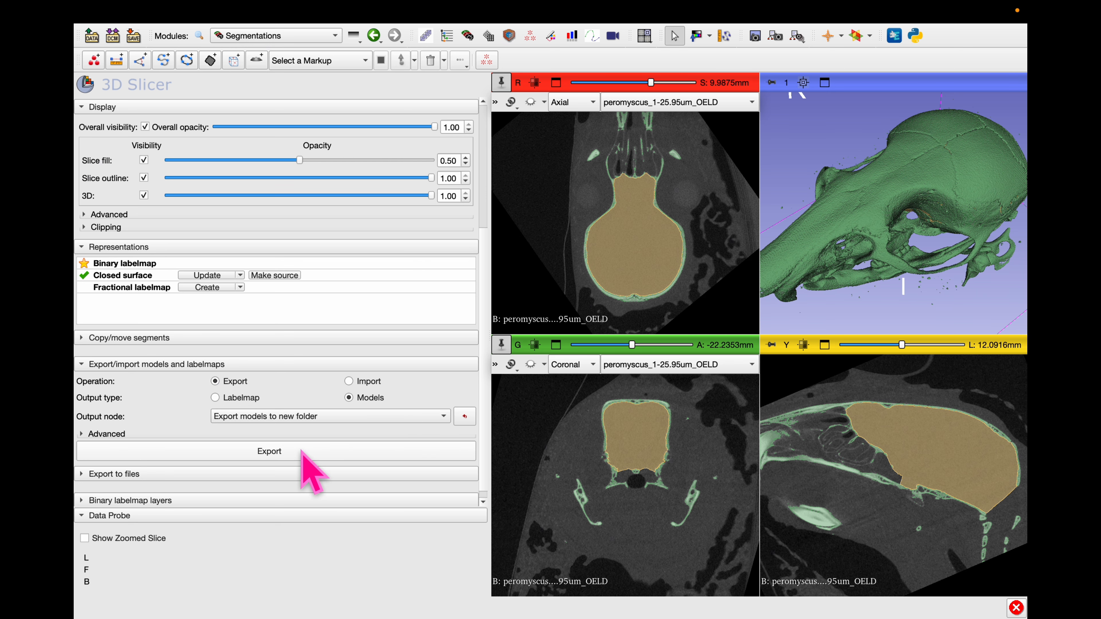
{"action": "scroll", "coordinate": [301, 451], "scroll_direction": "down", "scroll_amount": 1}
{"action": "left_click", "coordinate": [269, 441]}
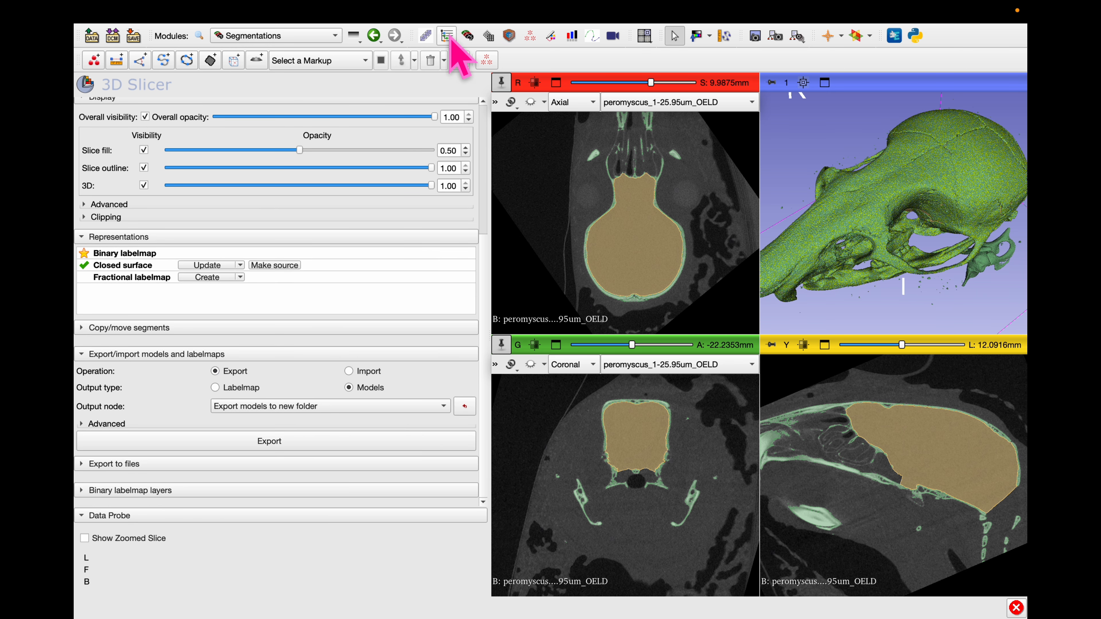
- In the Data module, hide the Segmentation node along with its Skull and Endocast segments, leaving the exported models displayed
{"action": "left_click", "coordinate": [468, 35]}
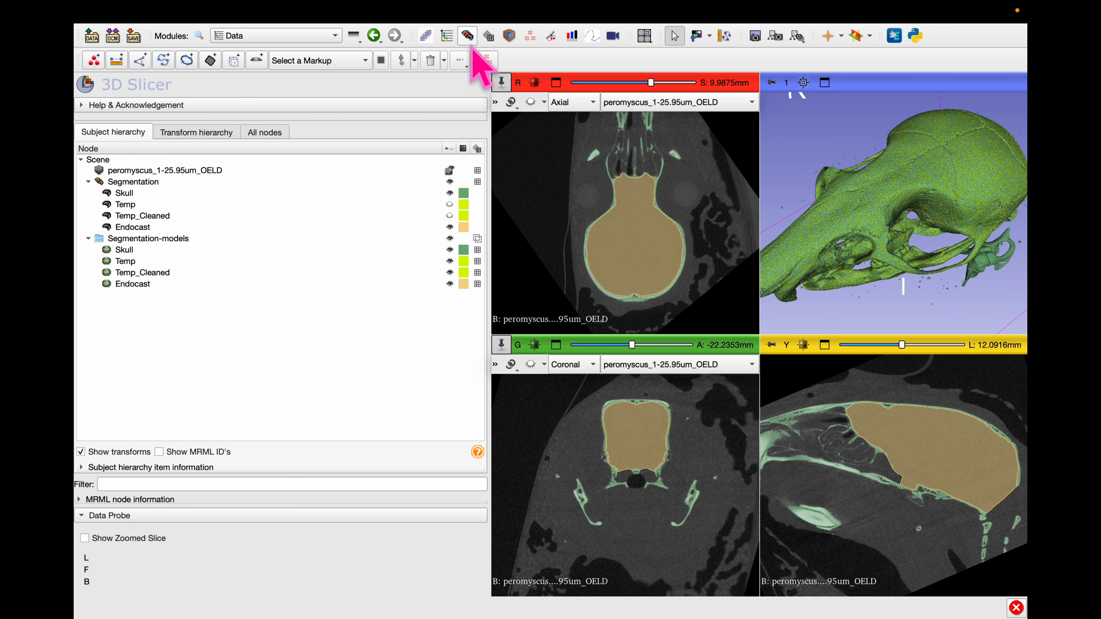
{"action": "left_click", "coordinate": [449, 193]}
{"action": "left_click", "coordinate": [449, 181]}
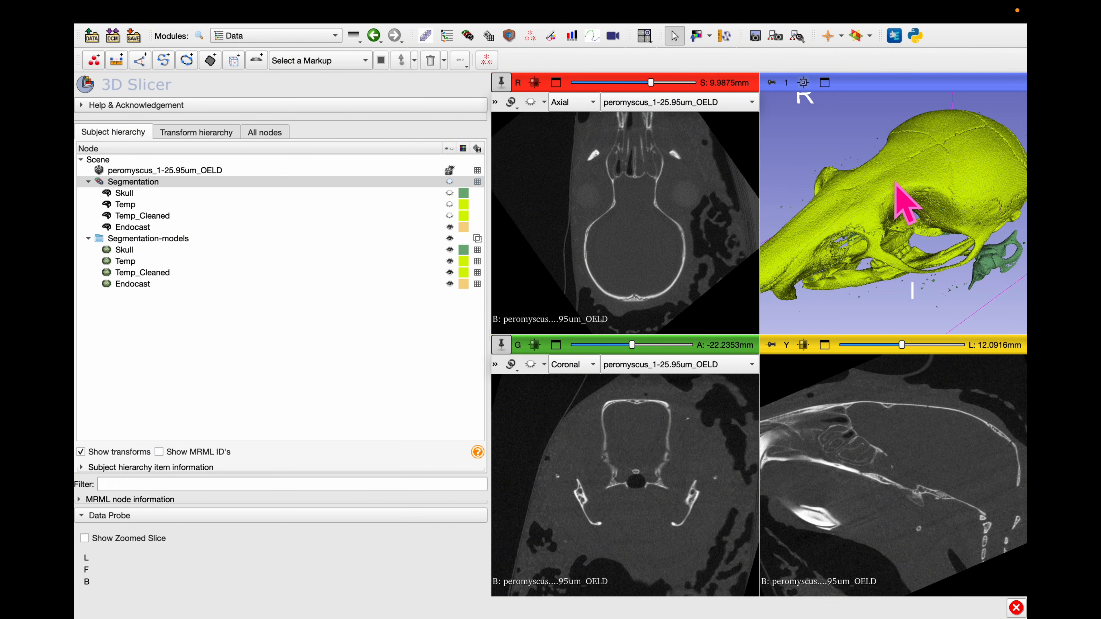
{"action": "left_click_drag", "start_coordinate": [830, 191], "coordinate": [602, 228]}
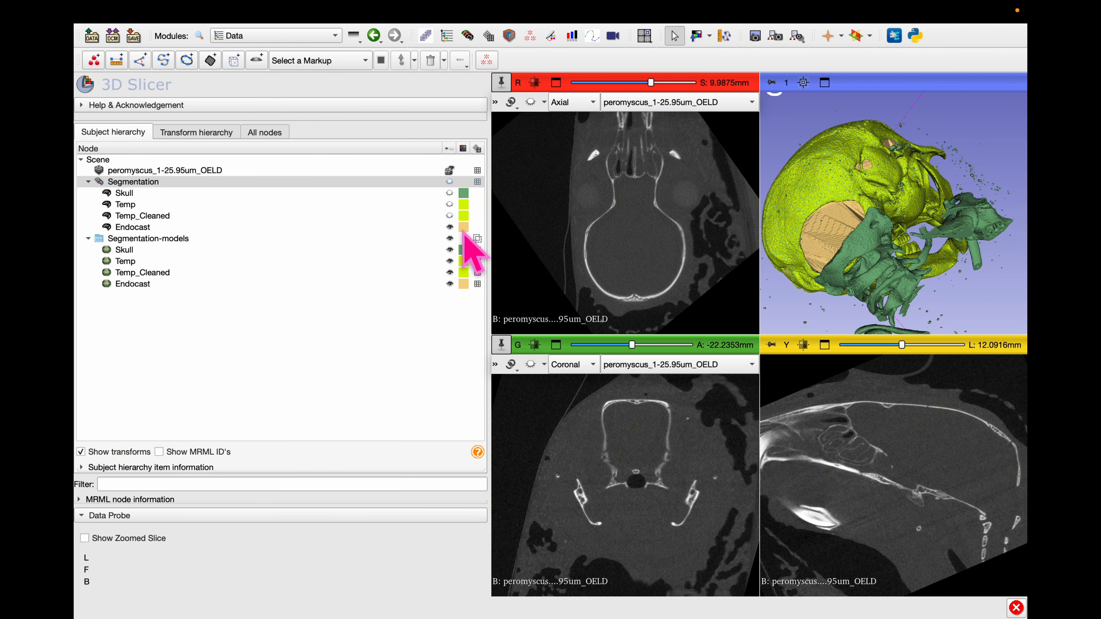
{"action": "left_click", "coordinate": [450, 228]}
{"action": "left_click", "coordinate": [449, 170]}
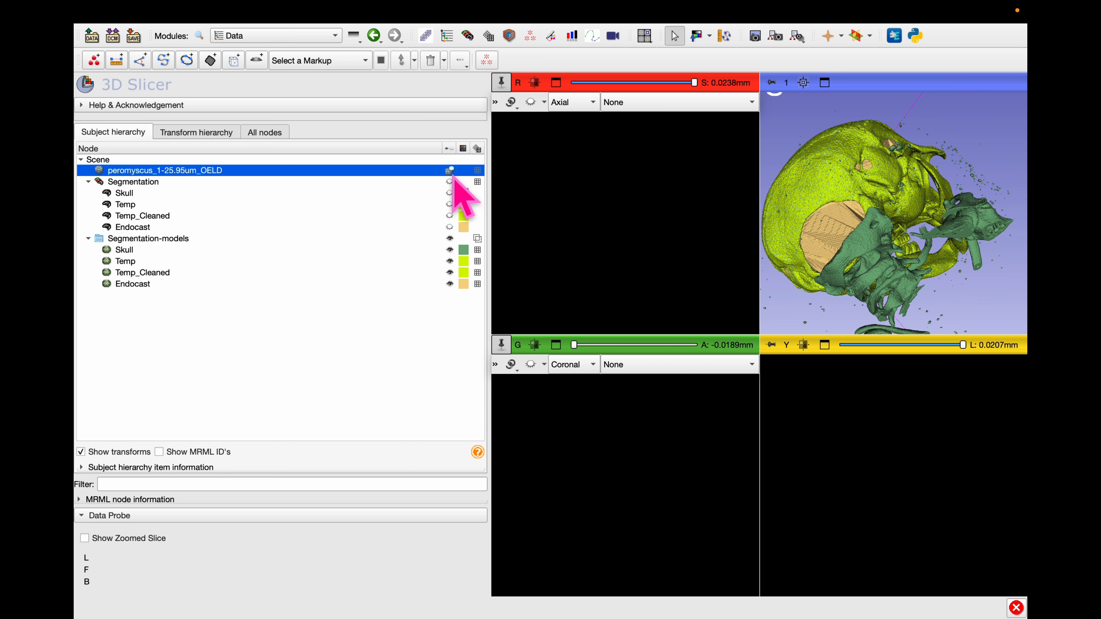
{"action": "left_click_drag", "start_coordinate": [867, 191], "coordinate": [573, 184]}
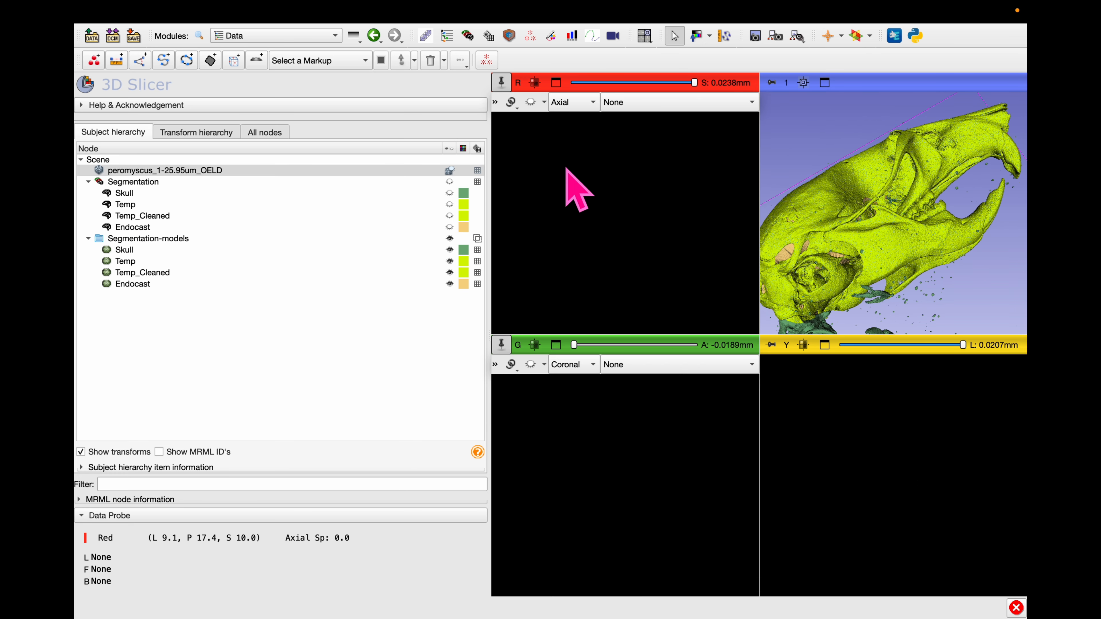
{"action": "left_click", "coordinate": [450, 170]}
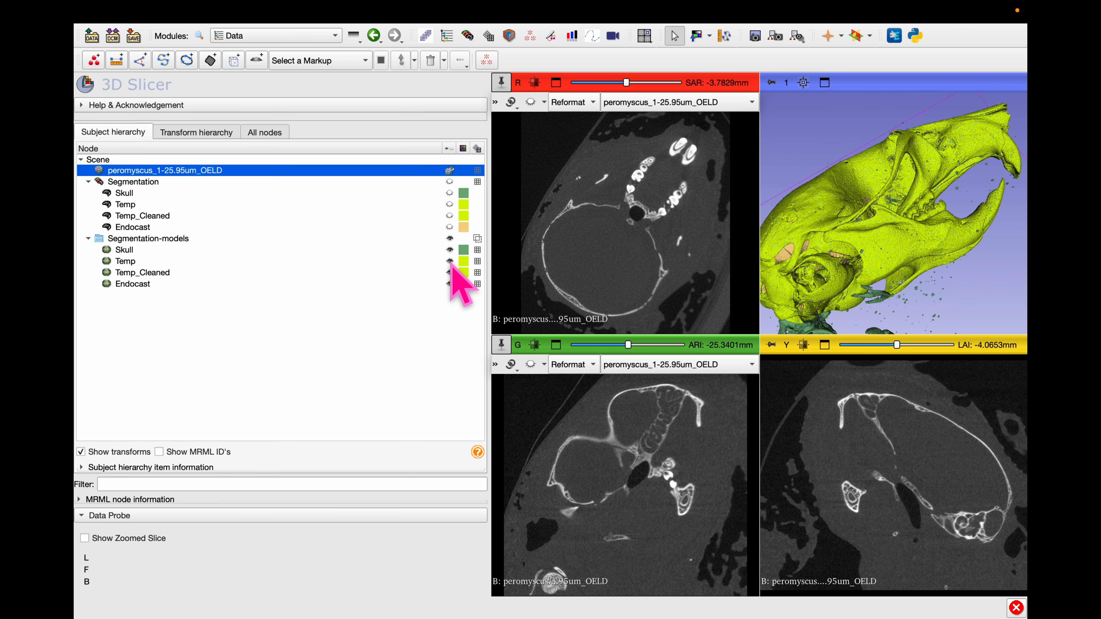
- Hide the exported Temp, Temp_Cleaned and Endocast models so only the Skull model shows, and maximize the 3D view
{"action": "left_click", "coordinate": [449, 262]}
{"action": "left_click", "coordinate": [824, 82]}
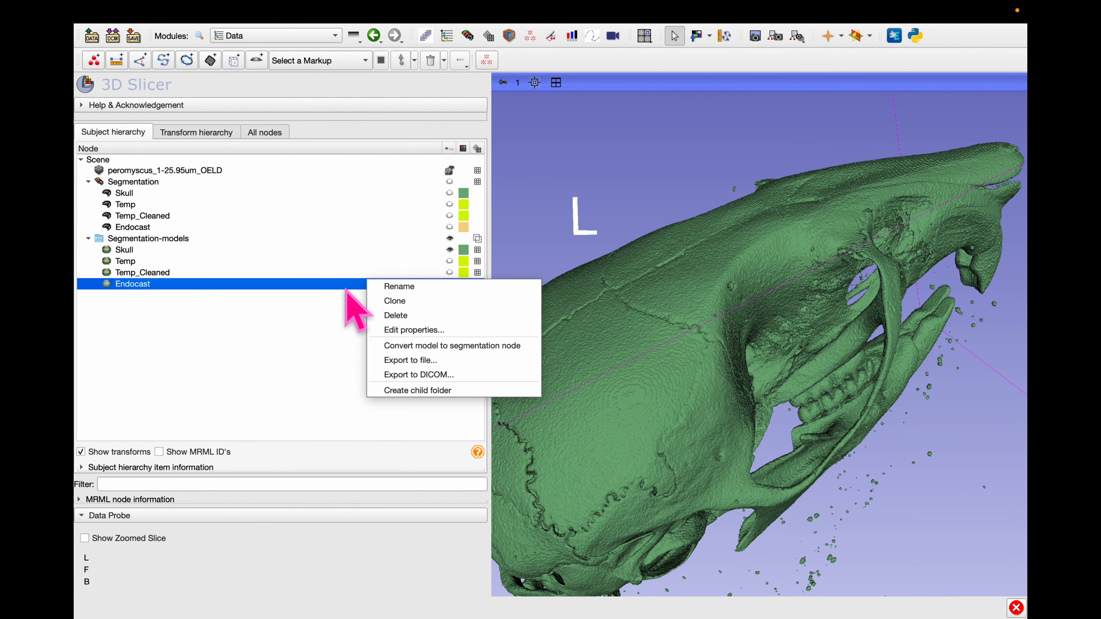
- Review the mesh formats for exporting the Endocast model to a file, trying Stanford Polygon Mesh (.ply) and VTK Polygon Mesh (.vtk)
{"action": "left_click", "coordinate": [470, 359]}
{"action": "left_click", "coordinate": [590, 256]}
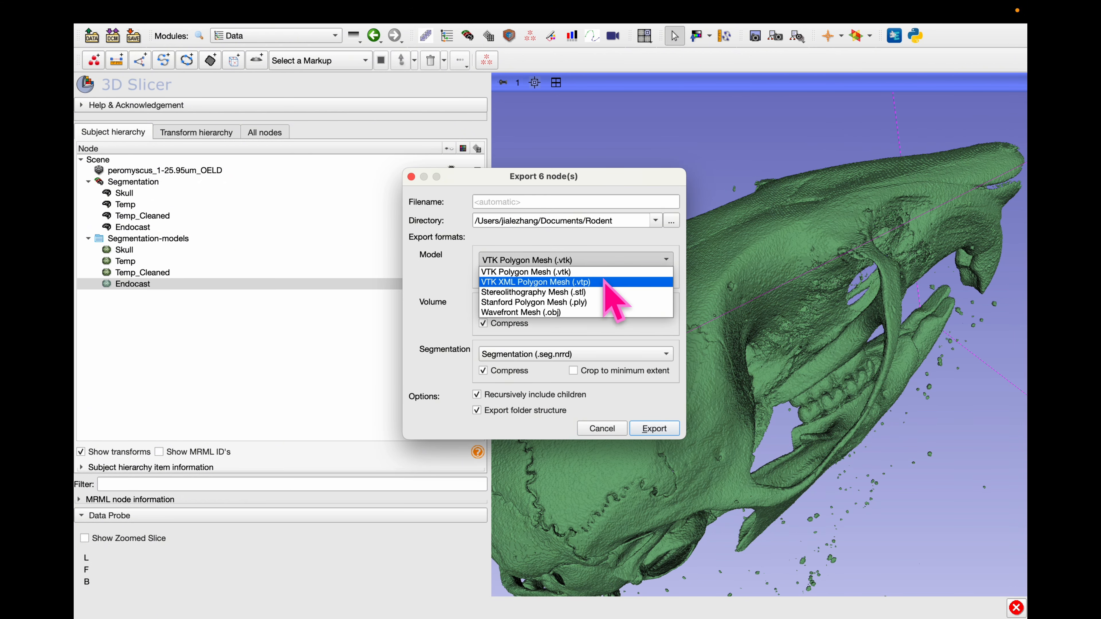
{"action": "left_click", "coordinate": [631, 308]}
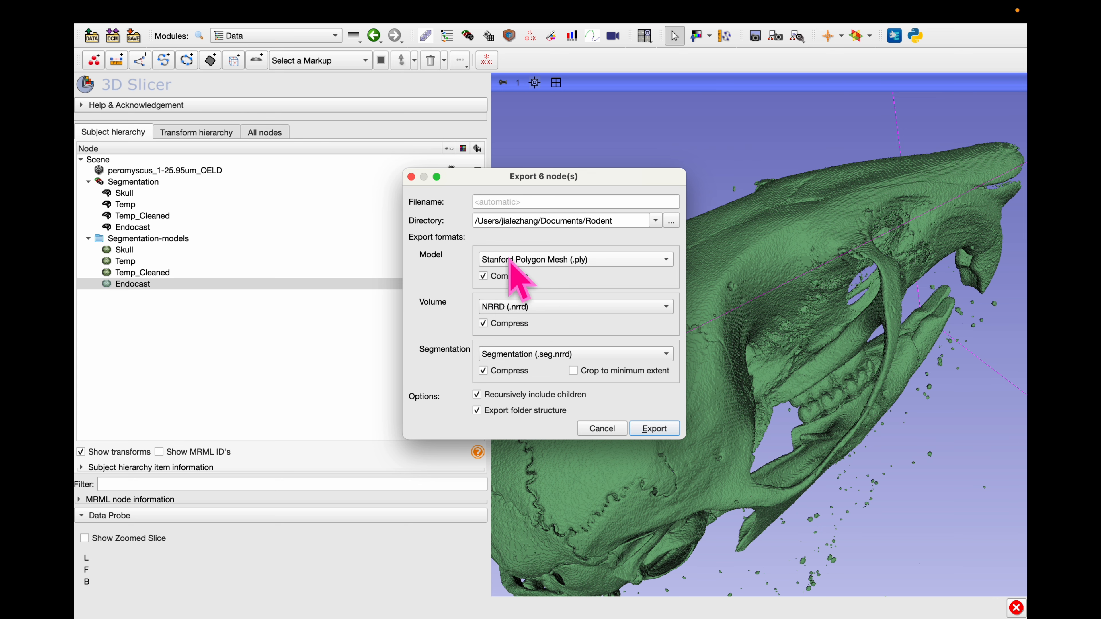
{"action": "left_click", "coordinate": [600, 260]}
{"action": "left_click", "coordinate": [624, 273]}
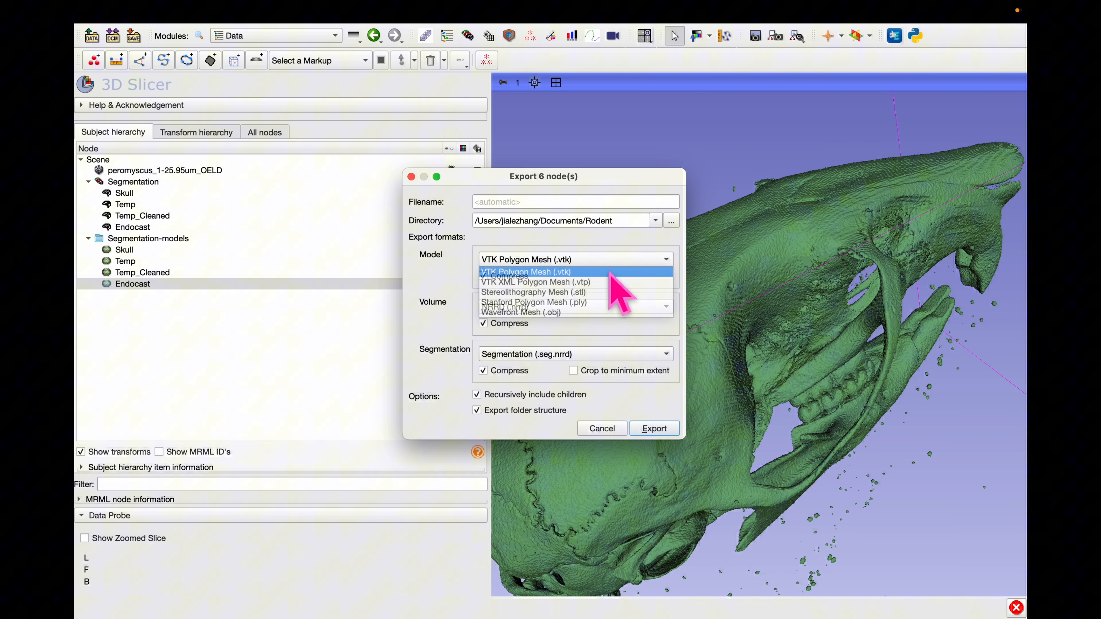
{"action": "left_click", "coordinate": [610, 256]}
{"action": "left_click", "coordinate": [609, 241]}
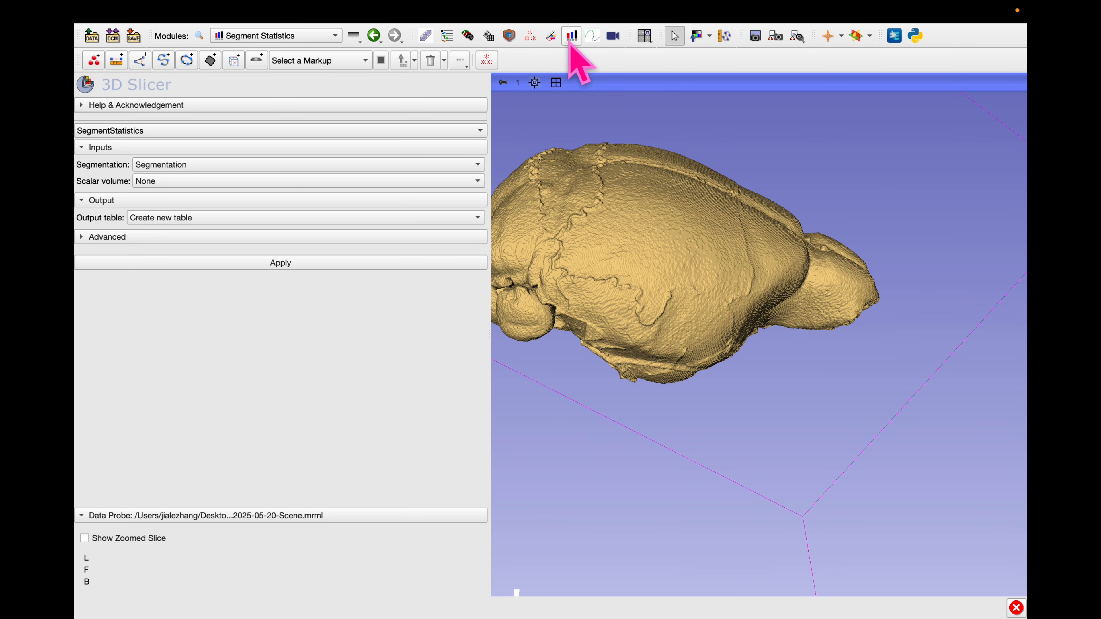
- Compute Segment Statistics for the Segmentation into a new table, using peromyscus_1-25.95um Y_0000_Skull as scalar volume, and browse the table's columns
{"action": "left_click", "coordinate": [191, 181]}
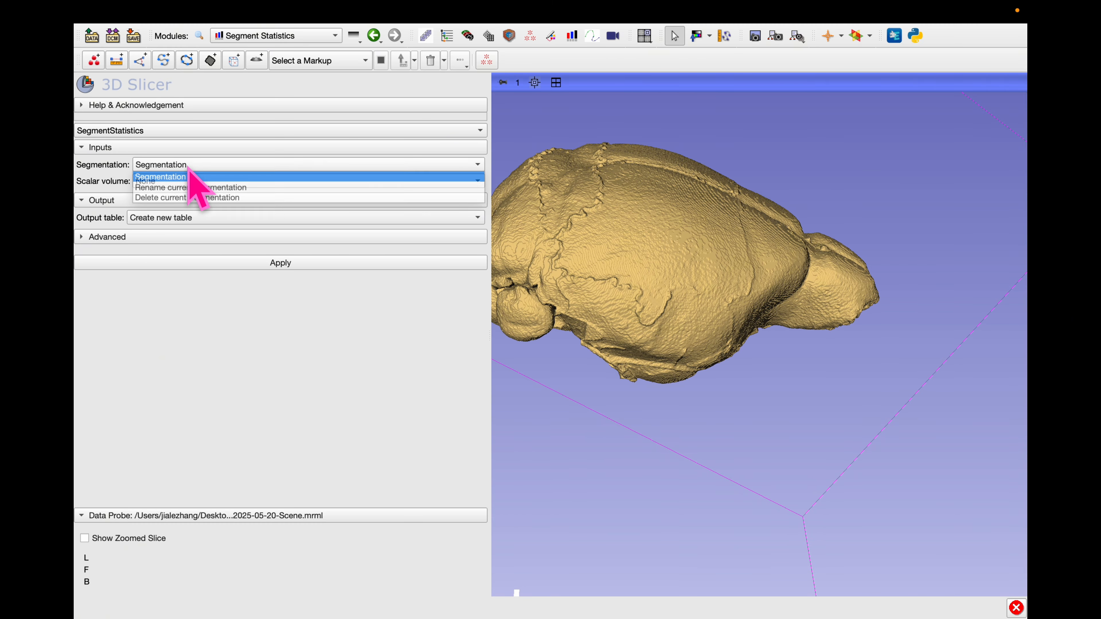
{"action": "left_click", "coordinate": [232, 203]}
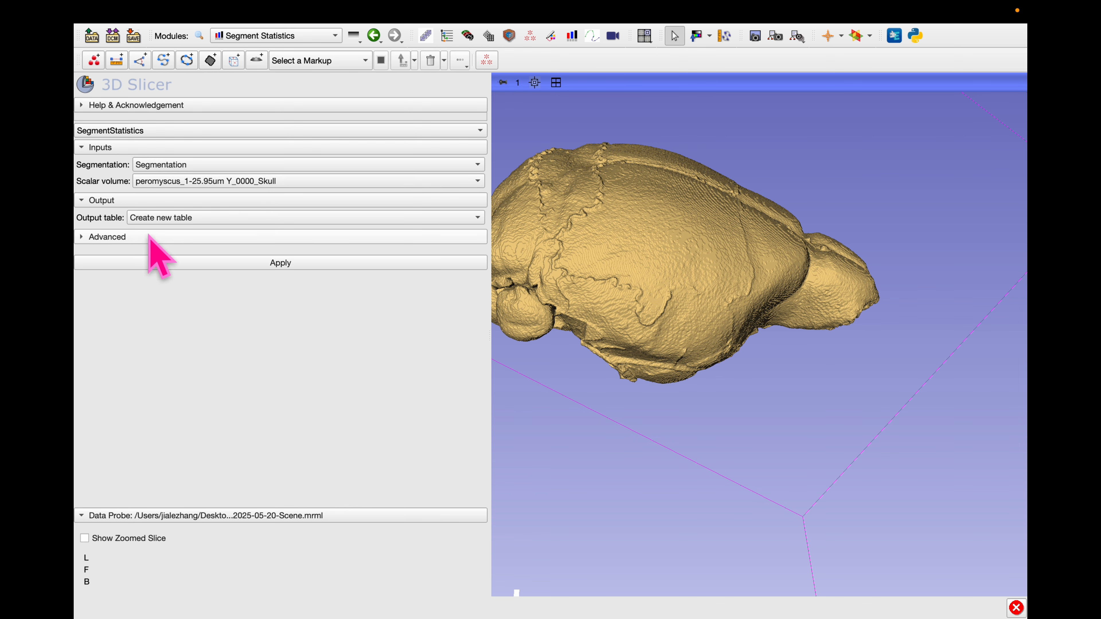
{"action": "left_click", "coordinate": [265, 263]}
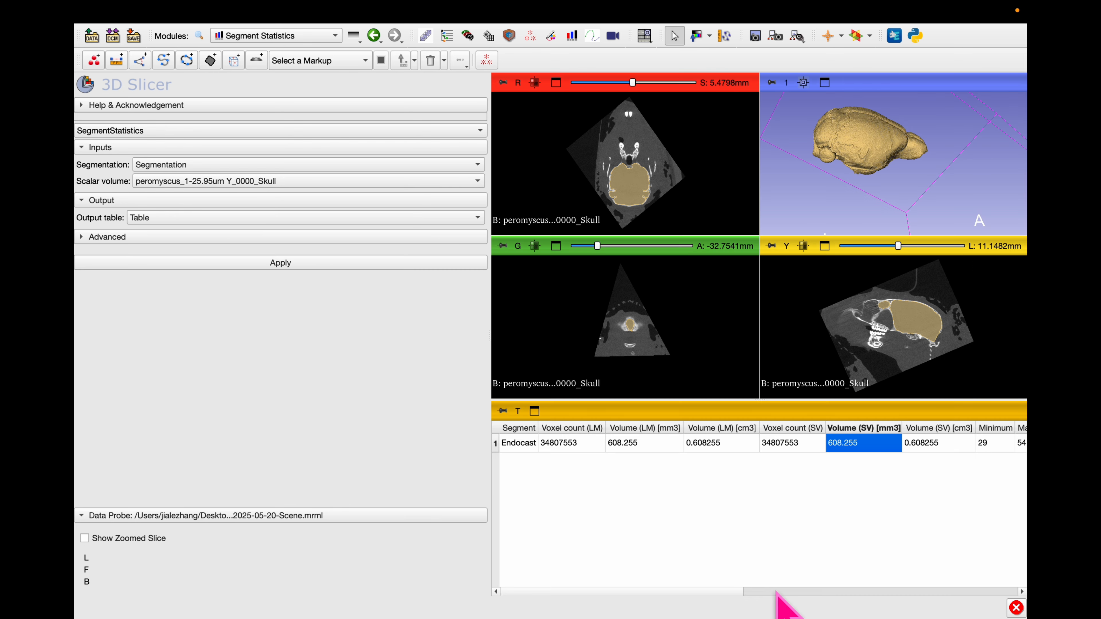
{"action": "left_click_drag", "start_coordinate": [832, 592], "coordinate": [921, 590]}
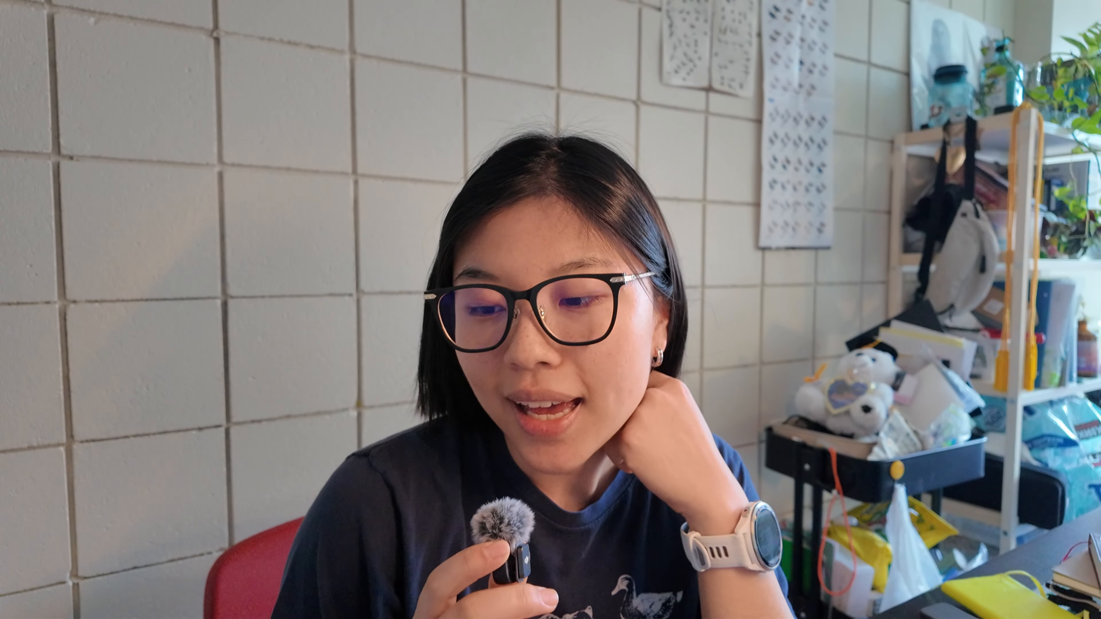